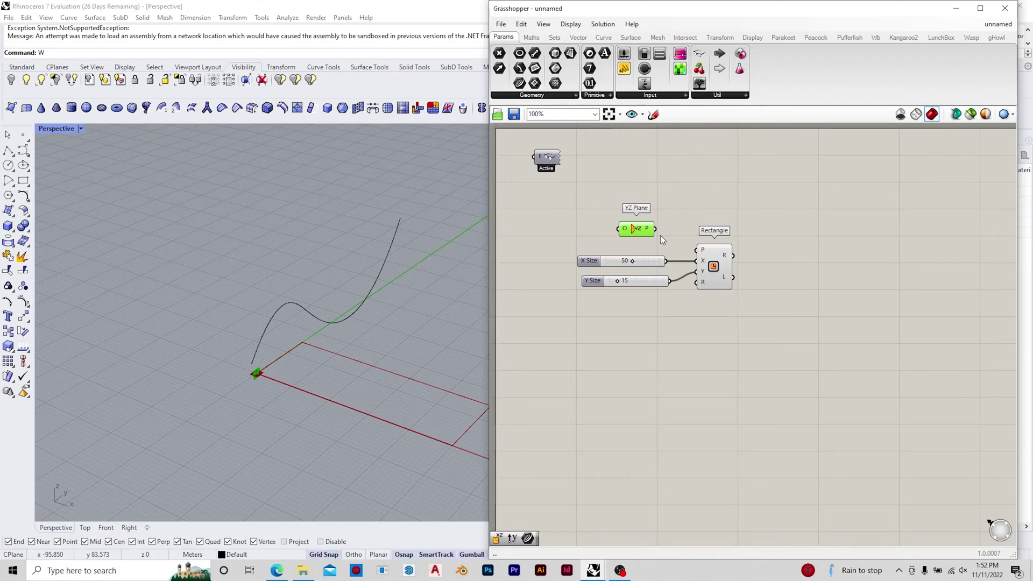
Step: Connect the YZ Plane output to the Rectangle's plane input so the rectangle stands vertically
left_click_drag(658, 230, 695, 250)
left_click_drag(640, 228, 647, 228)
right_click_drag(354, 360, 343, 334)
scroll(313, 322, "up", 3)
left_click(770, 367)
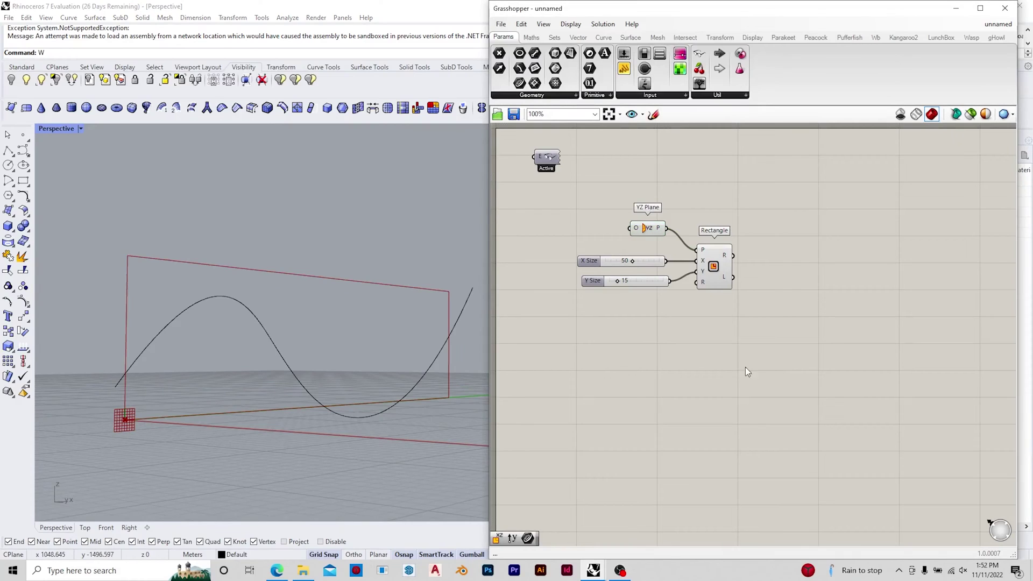
Step: Add a Surface parameter and feed it the Rectangle's R output
double_click(774, 257)
type("surface")
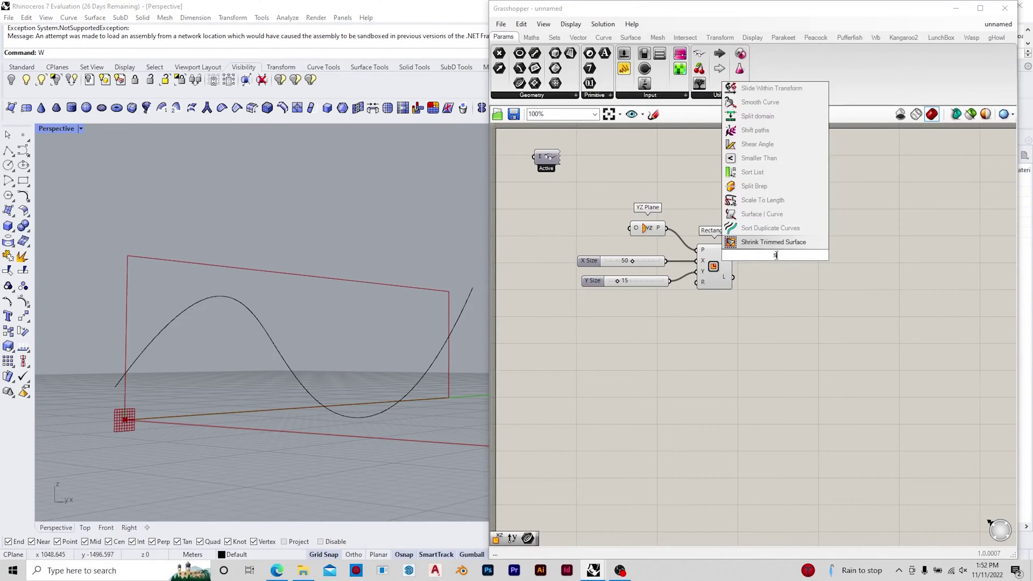
key("Return")
left_click_drag(733, 256, 762, 256)
left_click(783, 257)
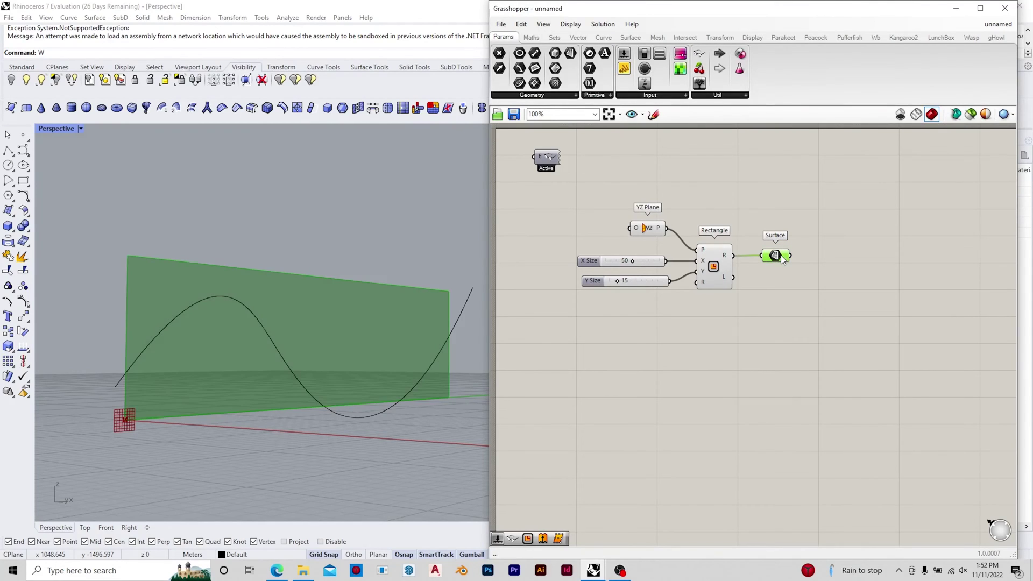
Step: Add the Isotrim component that extracts a surface subset and connect the Surface parameter to its S input
double_click(865, 263)
type("isotrim")
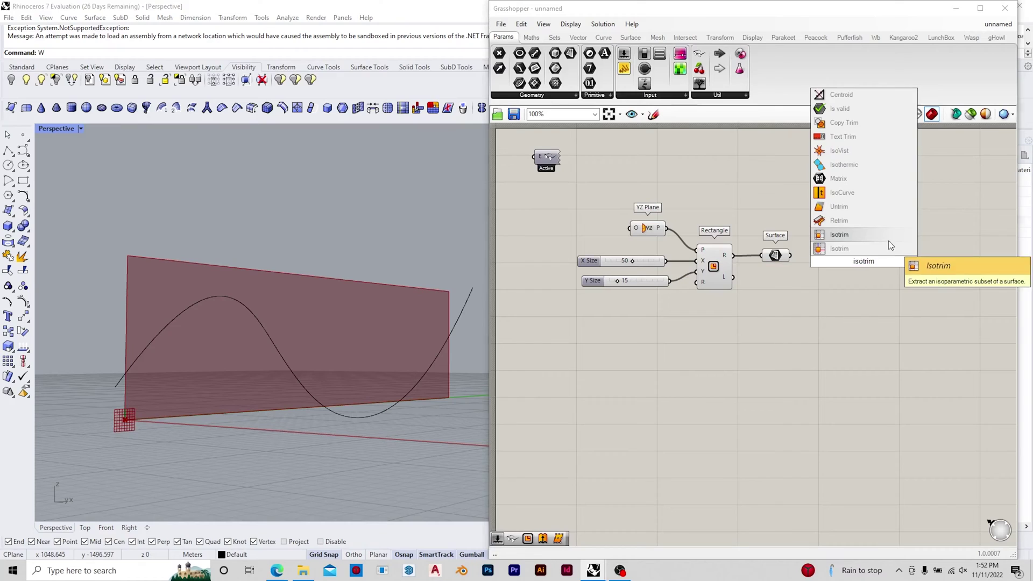
left_click(889, 245)
left_click_drag(791, 255, 848, 257)
left_click(870, 266)
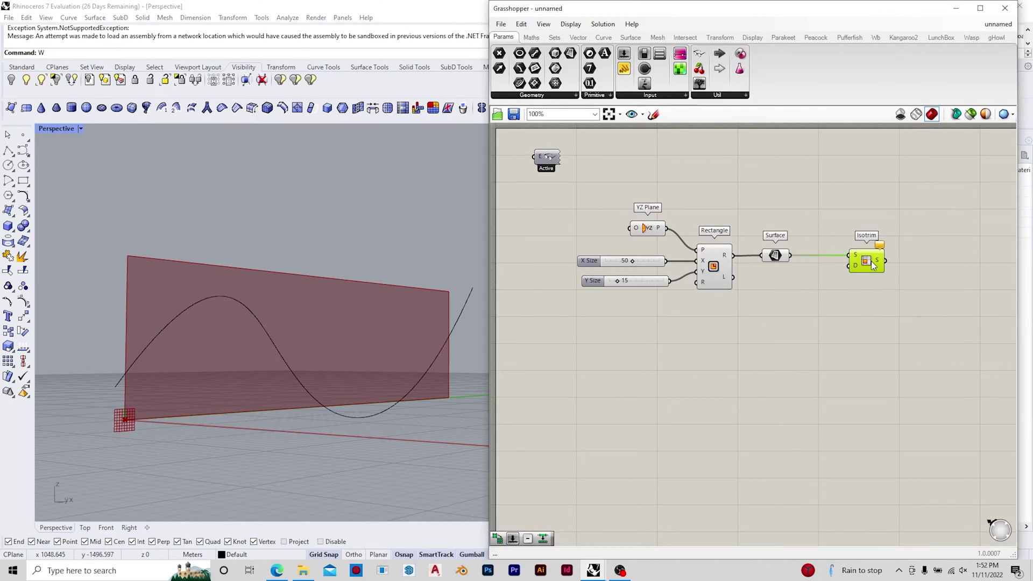
Step: Add a Divide Domain² component, feed it the Surface parameter, and connect its segments to Isotrim's domain input
double_click(815, 316)
type("divide domkain")
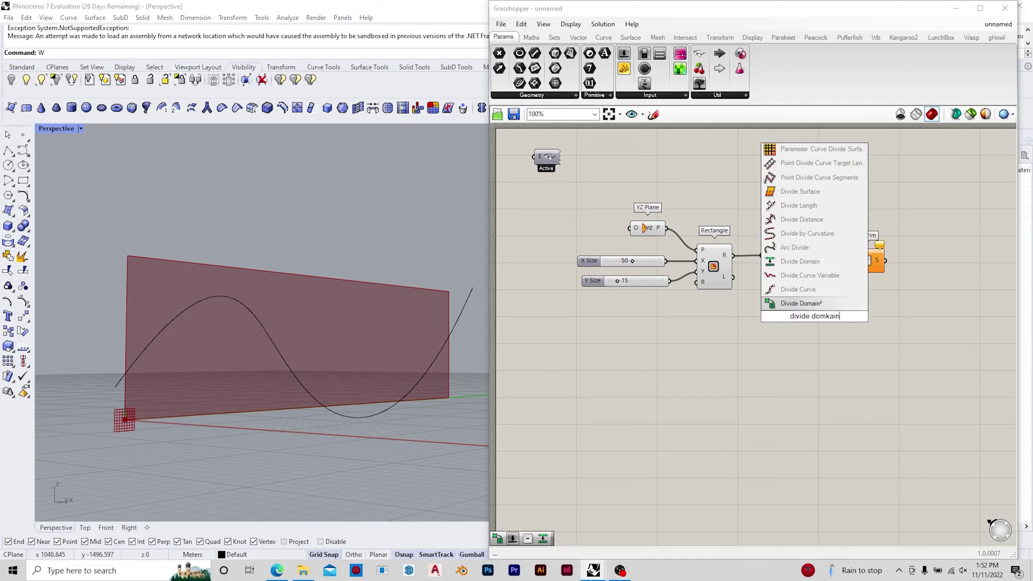
left_click(829, 303)
left_click_drag(789, 255, 856, 266)
left_click(876, 267)
left_click_drag(810, 328, 816, 327)
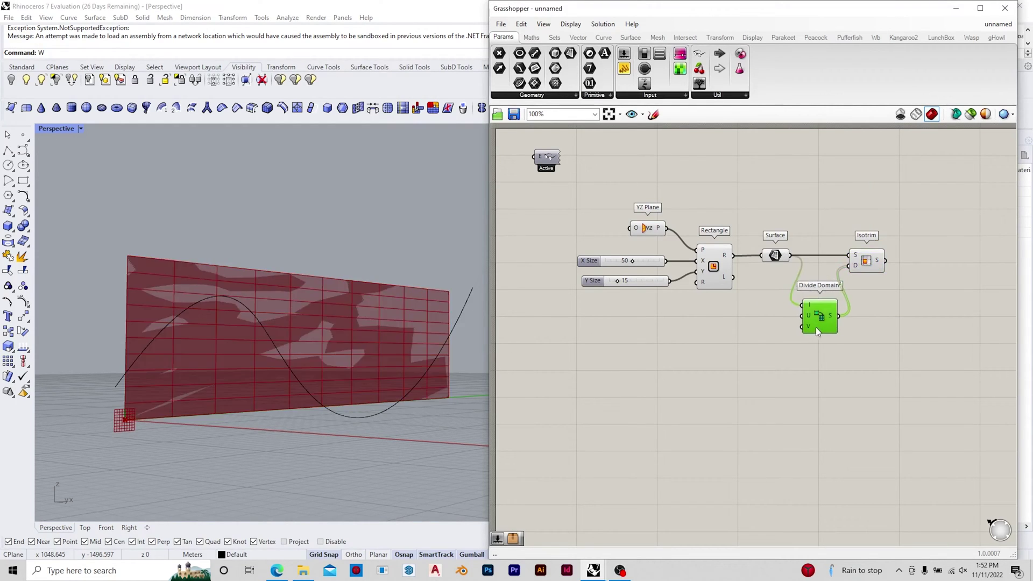
left_click(746, 324)
double_click(745, 321)
type("8")
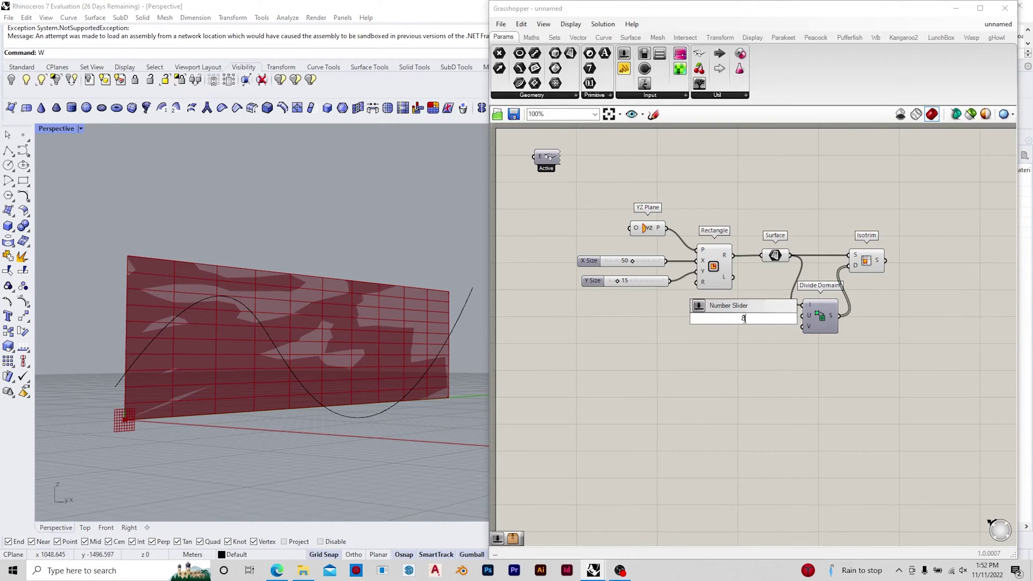
key("Return")
left_click(756, 319)
key("Delete")
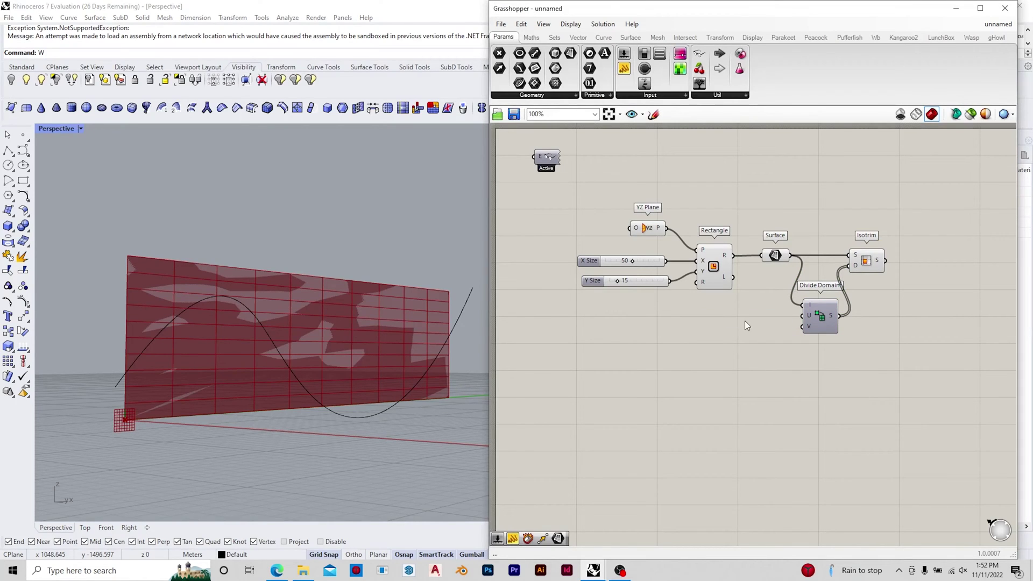
Step: Drive the Divide Domain² component with number sliders: 80 for the U count and 1 for the V count
double_click(745, 318)
type("80")
key("Return")
left_click_drag(748, 318, 735, 318)
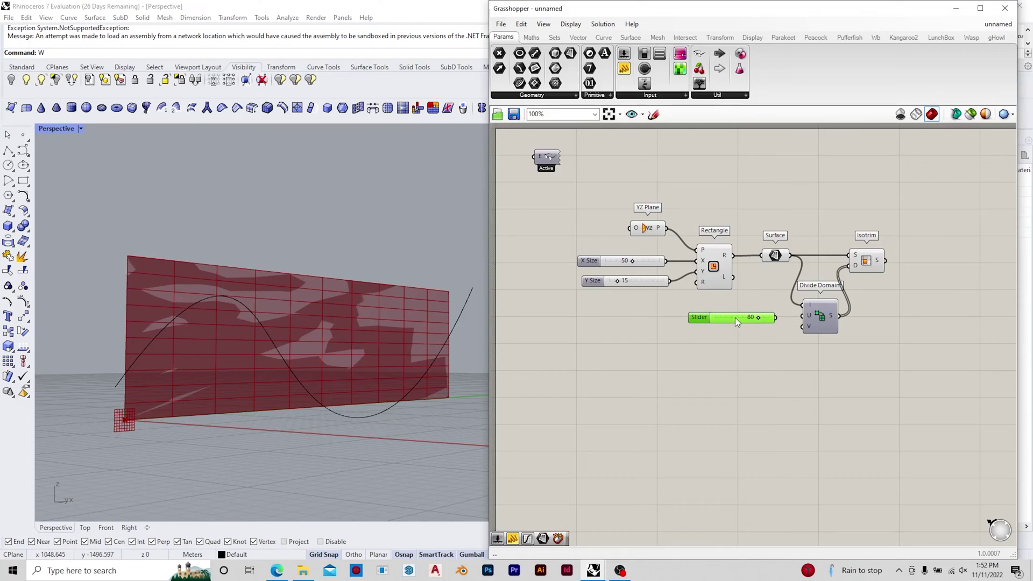
double_click(733, 333)
type("1")
key("Return")
left_click_drag(802, 326, 702, 332)
left_click(725, 337)
left_click(718, 359)
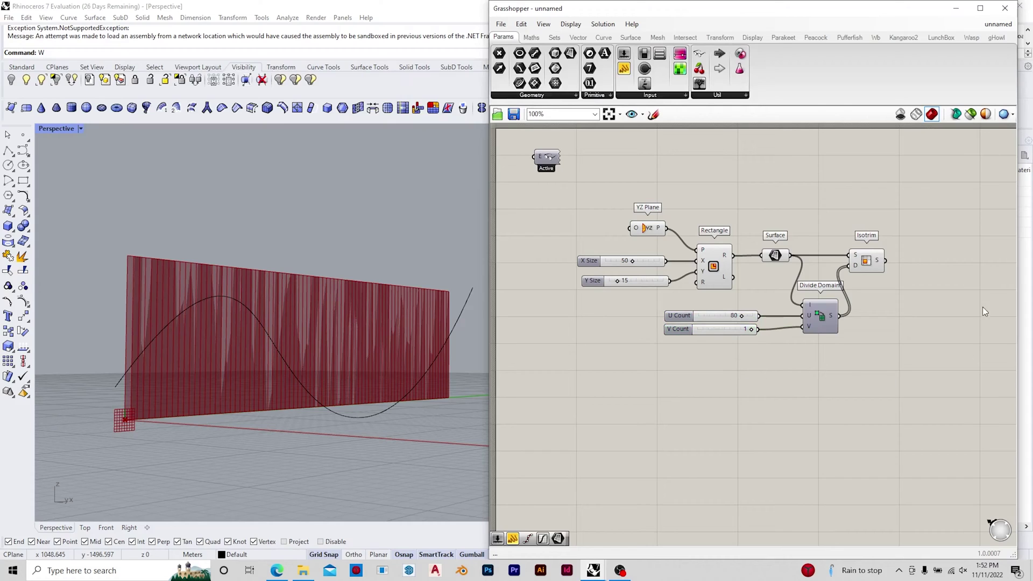
Step: Add a Deconstruct Brep component and feed it the Isotrim output
left_click(1022, 320)
double_click(919, 260)
type("deconstruct brep")
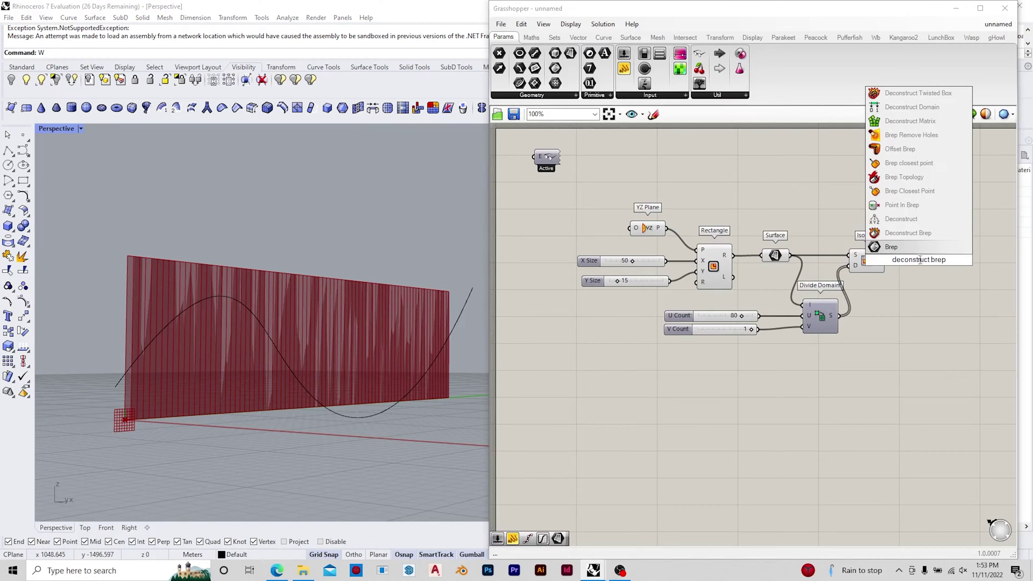
left_click(933, 235)
left_click(884, 268)
left_click_drag(880, 266, 936, 266)
Step: Turn off the preview of the components upstream of Deconstruct Brep
left_click_drag(882, 391, 627, 194)
middle_click(627, 201)
left_click(657, 164)
scroll(896, 272, "down", 1)
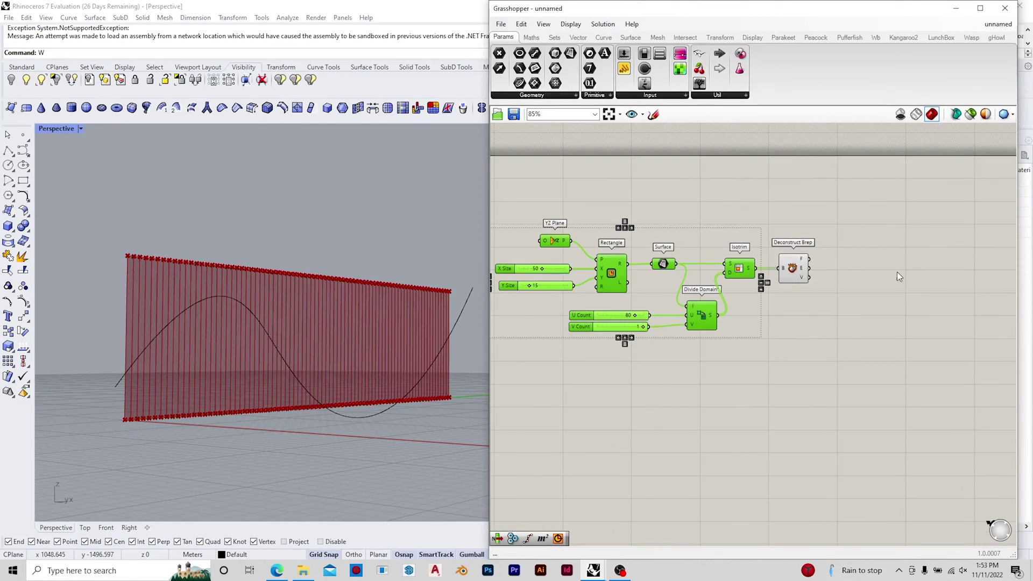
left_click(898, 272)
Step: Add a Dimensions component and connect the faces output of Deconstruct Brep to it
double_click(869, 268)
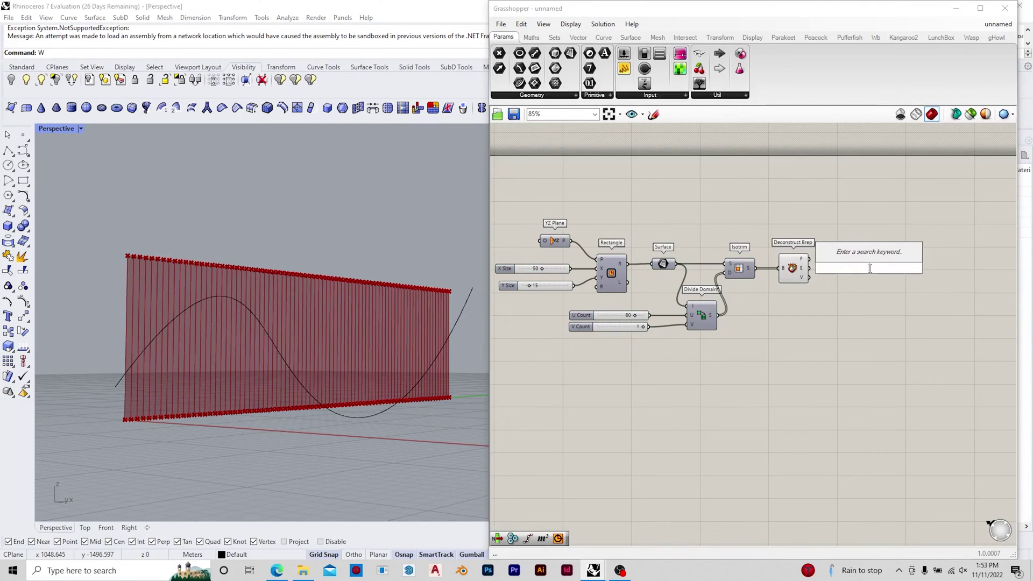
type("dims")
key("BackSpace")
type("e")
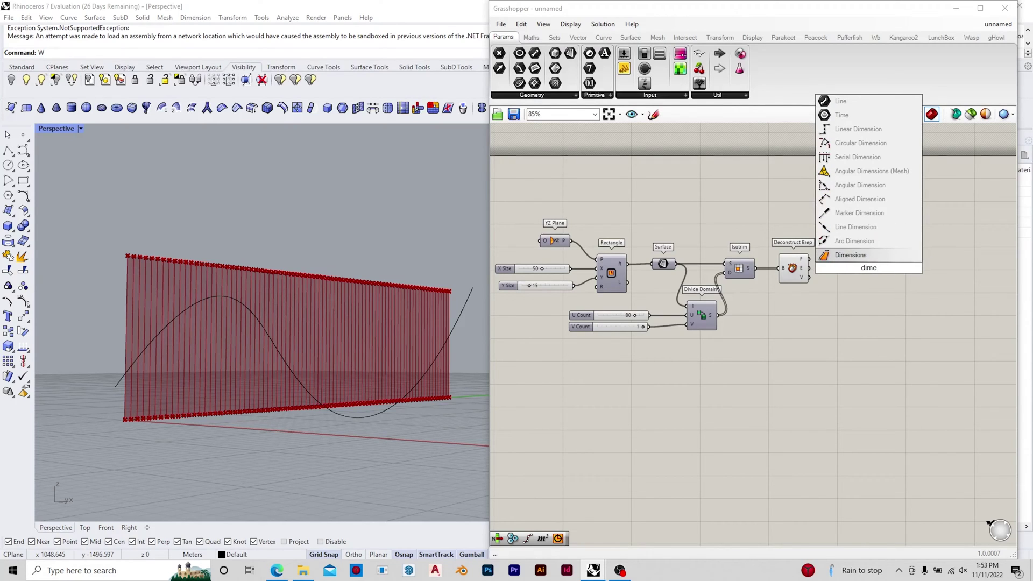
key("Return")
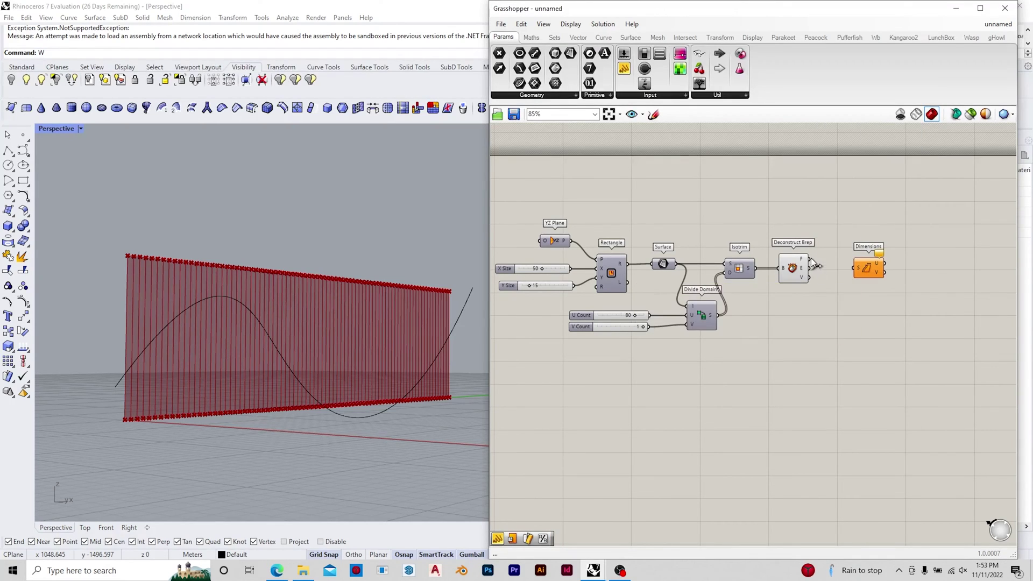
left_click_drag(813, 262, 856, 267)
left_click_drag(861, 272, 846, 267)
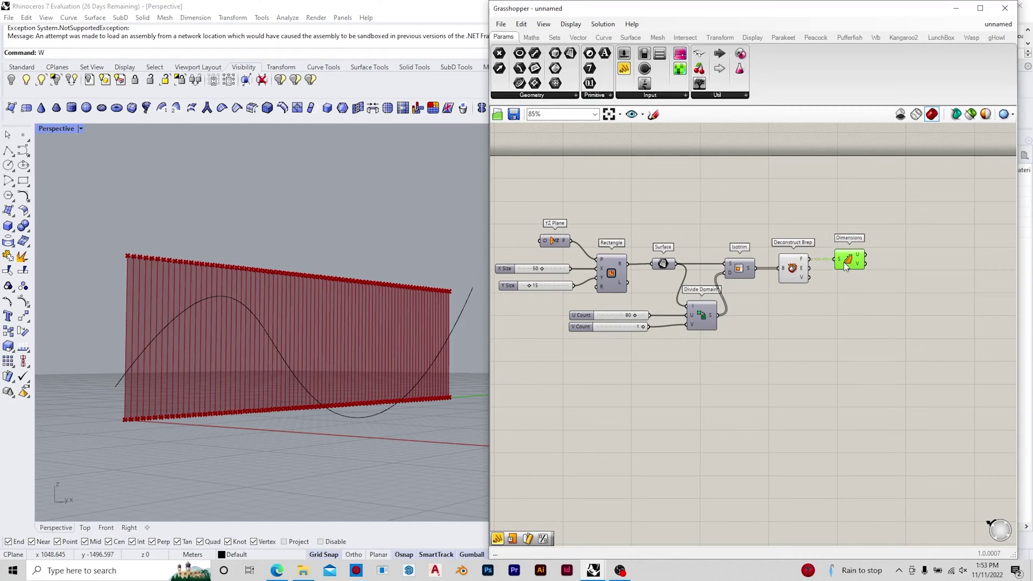
double_click(848, 356)
type("lis")
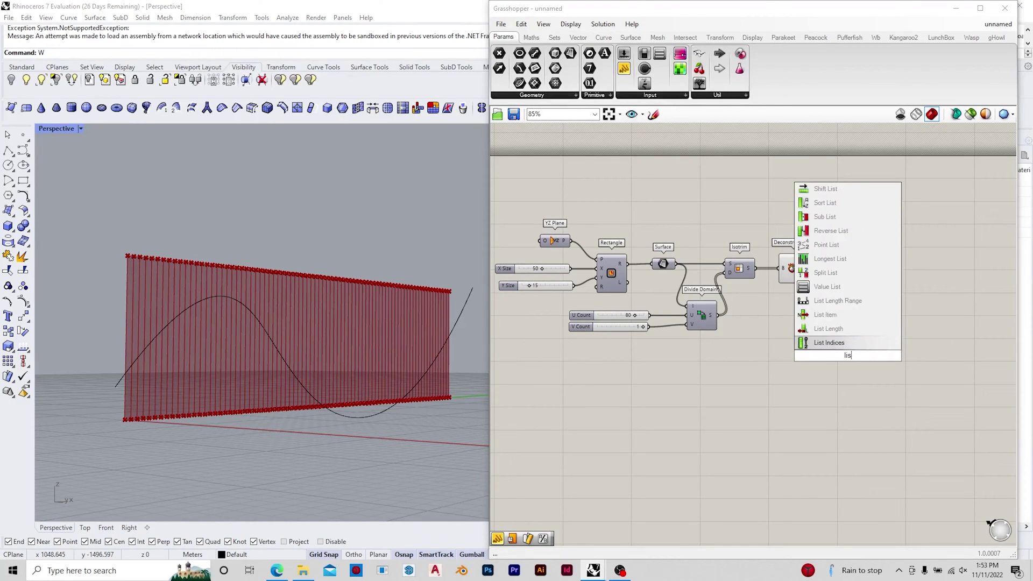
type("t it i")
key("Return")
left_click(848, 356)
key("Delete")
Step: Add a List Item component below Dimensions and feed it the edges output of Deconstruct Brep
double_click(848, 356)
type("list")
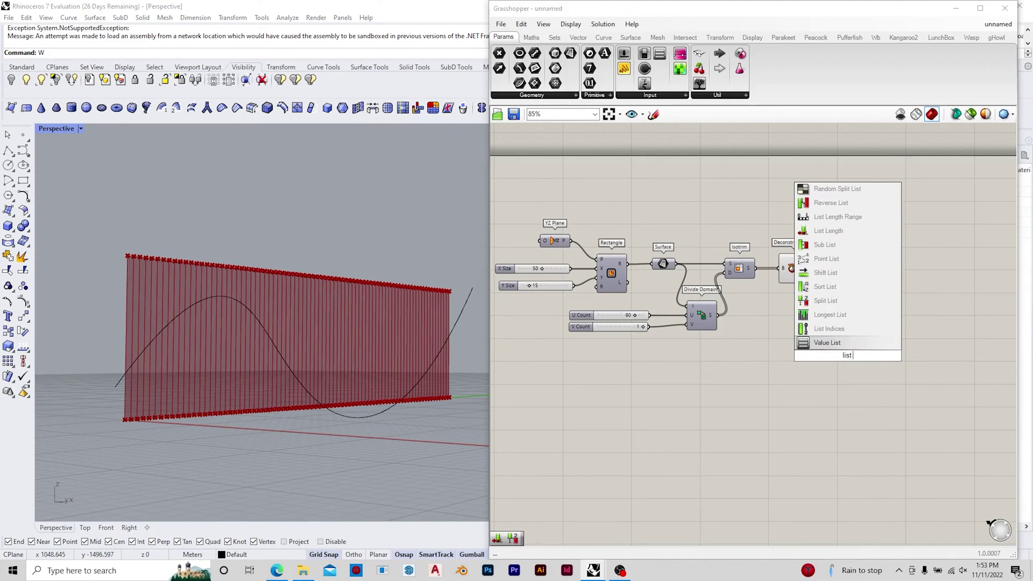
type(" item")
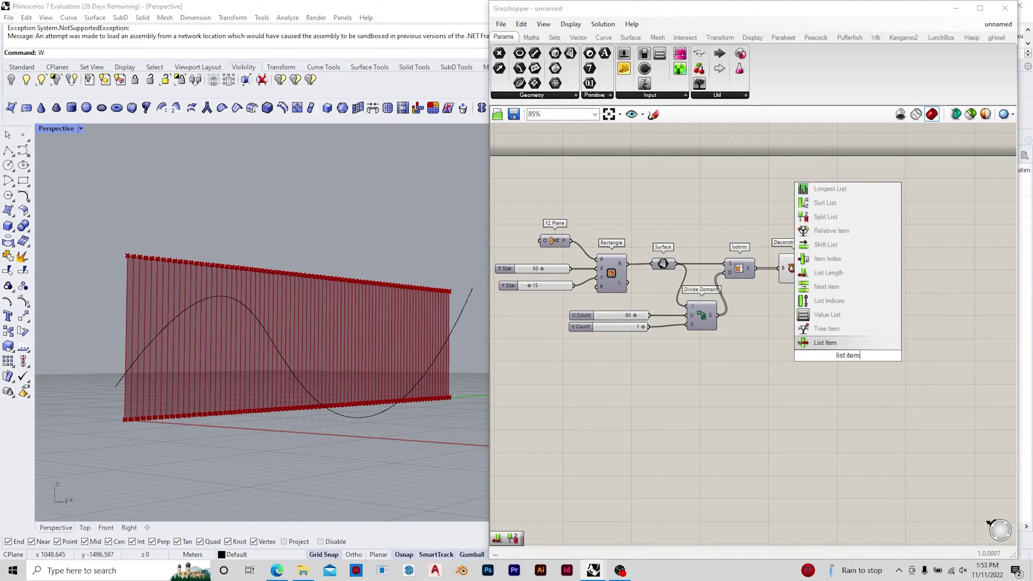
key("Return")
left_click_drag(810, 268, 827, 335)
Step: Add a number slider with value 14 and connect it to the List Item index input
left_click(789, 334)
double_click(789, 335)
type("14")
key("Return")
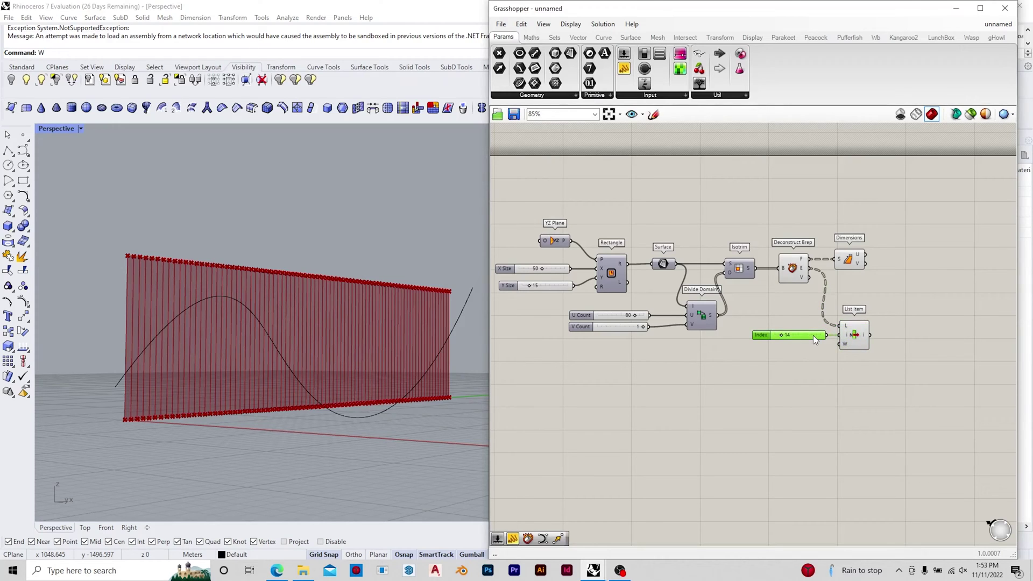
Step: Set the List Item index slider to 1
double_click(812, 334)
left_click(861, 439)
scroll(778, 309, "up", 2)
double_click(807, 347)
type("1")
key("Return")
left_click(870, 340)
left_click(861, 403)
scroll(866, 376, "down", 3)
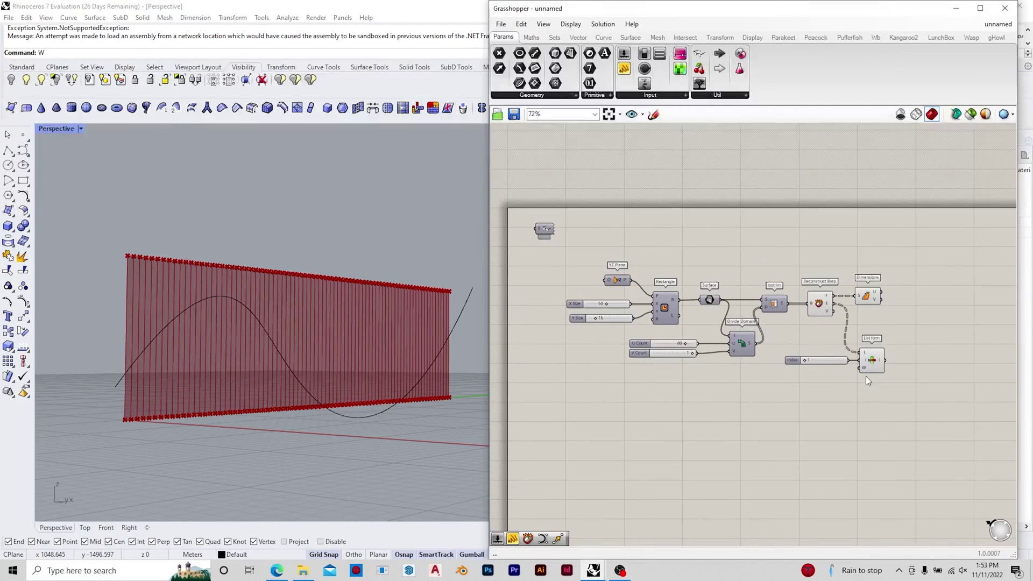
Step: Add a Divide Curve component and feed it the List Item output
double_click(931, 367)
scroll(924, 371, "up", 2)
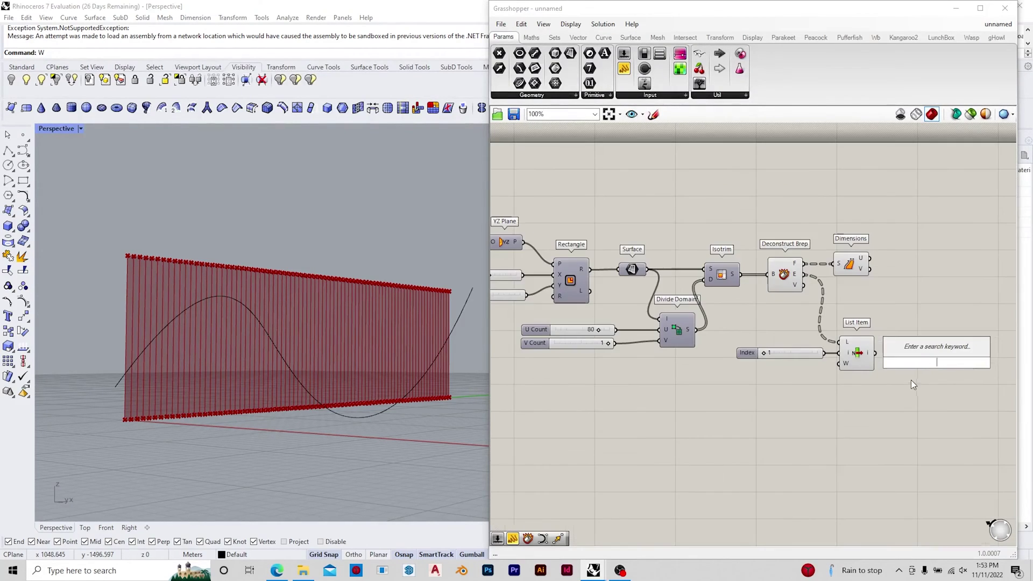
double_click(935, 352)
type("divide curve")
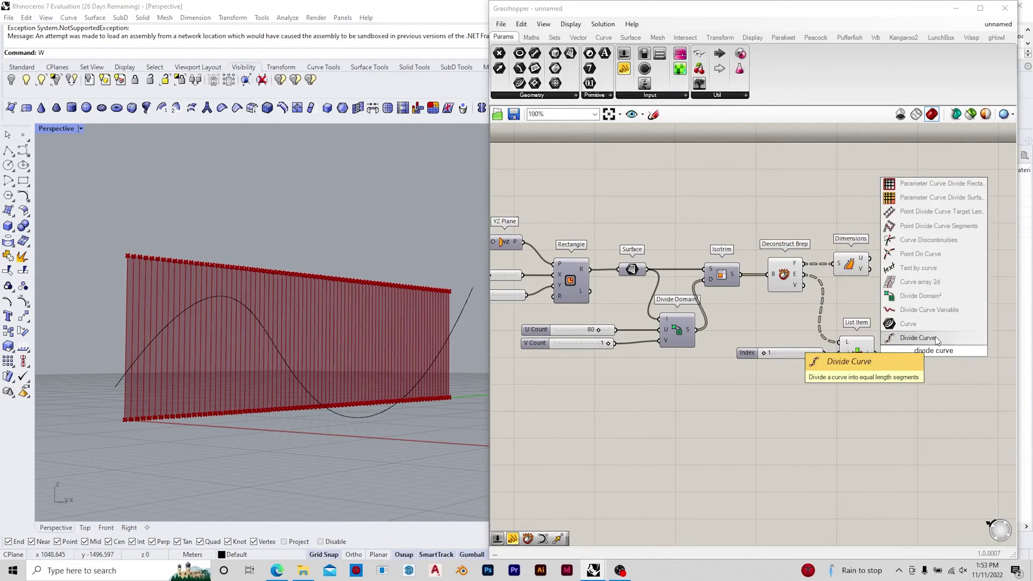
left_click(915, 338)
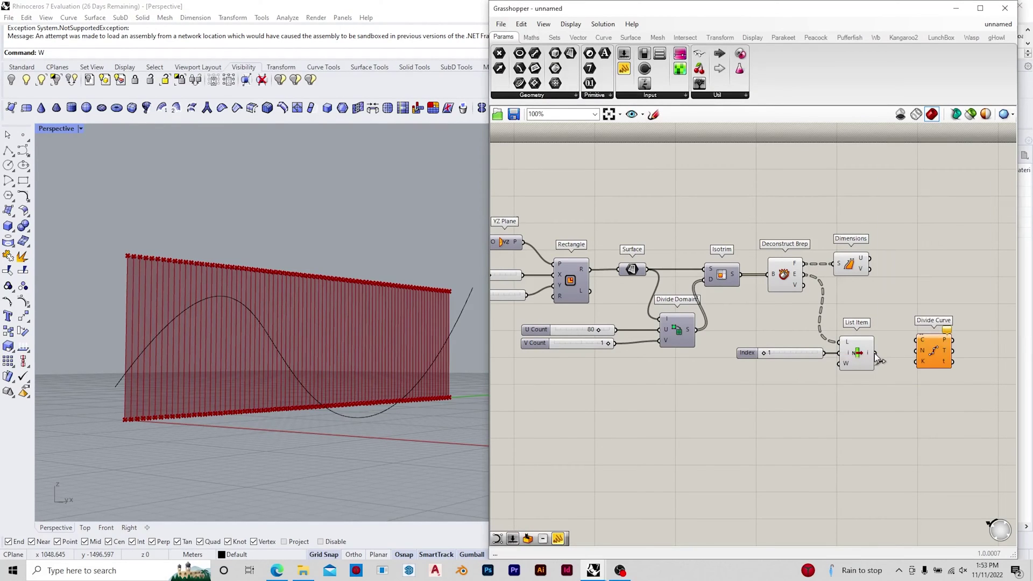
left_click_drag(913, 340, 921, 340)
Step: Add a number slider with value 20 and connect it to Divide Curve's count input
scroll(947, 395, "down", 1)
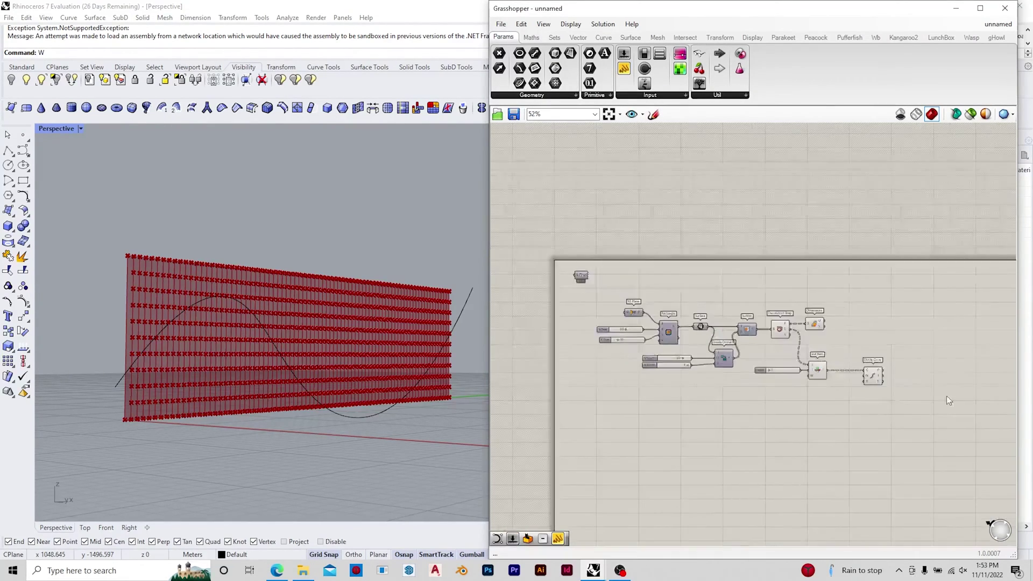
scroll(722, 445, "up", 2)
scroll(728, 415, "down", 2)
scroll(812, 415, "up", 1)
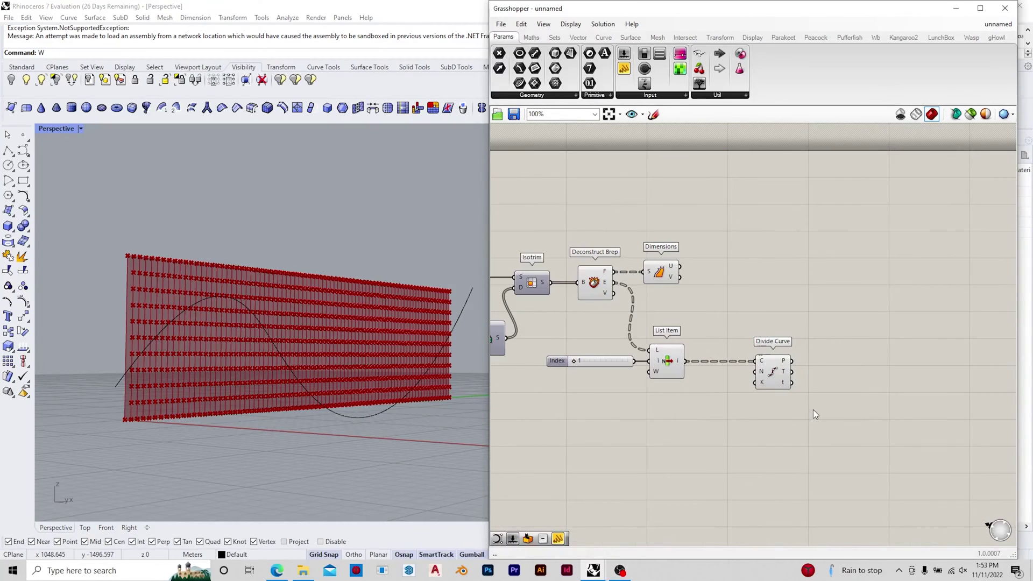
double_click(641, 411)
type("20")
key("Return")
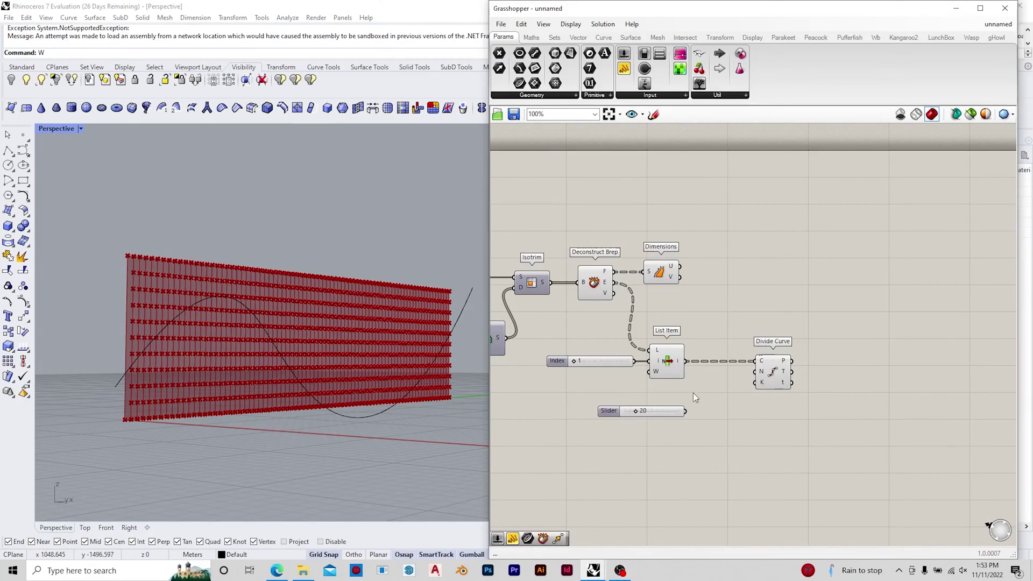
left_click_drag(759, 377, 672, 412)
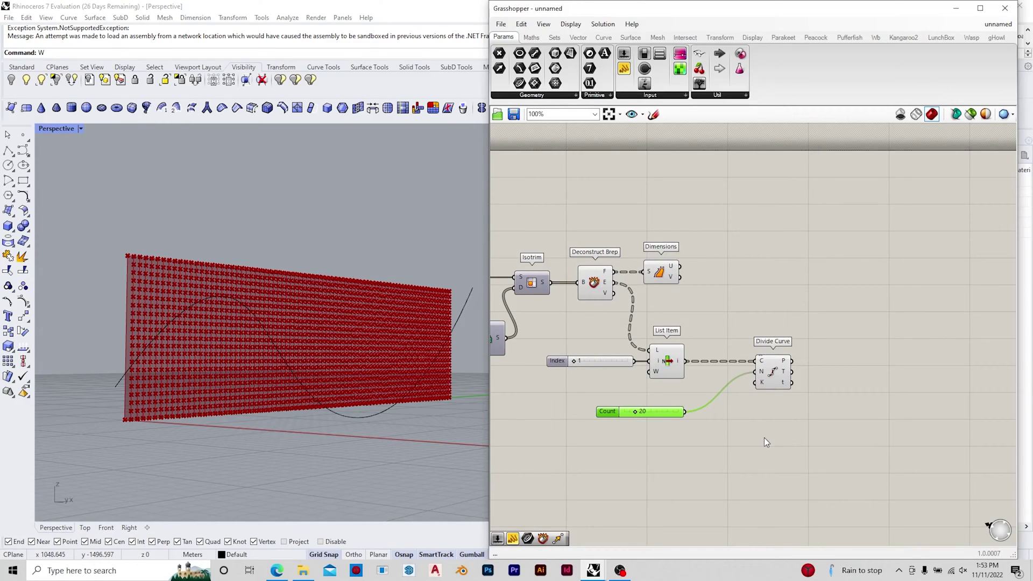
Step: Add a Curve Closest Point component and connect Divide Curve's points to its P input
double_click(835, 457)
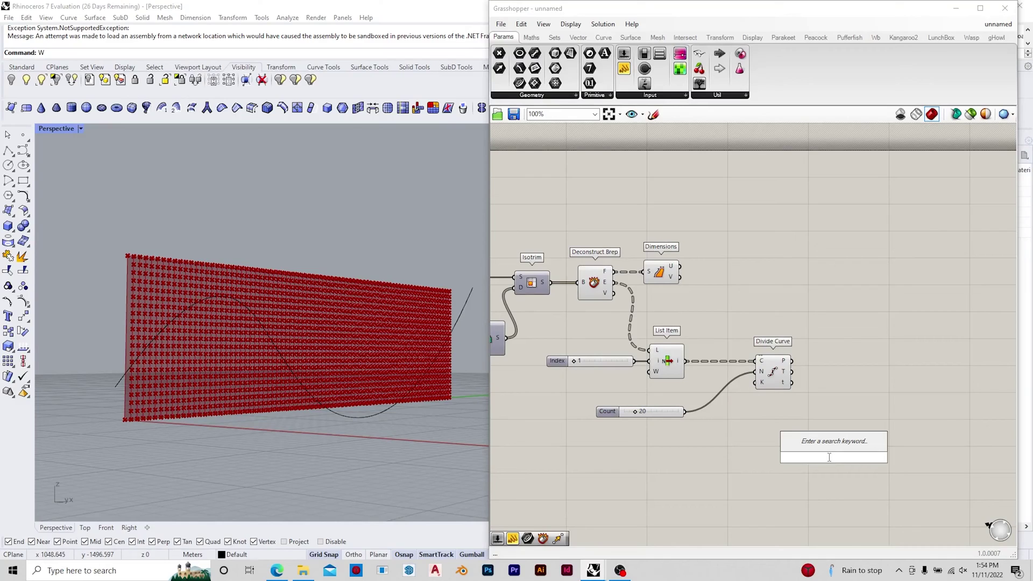
double_click(865, 425)
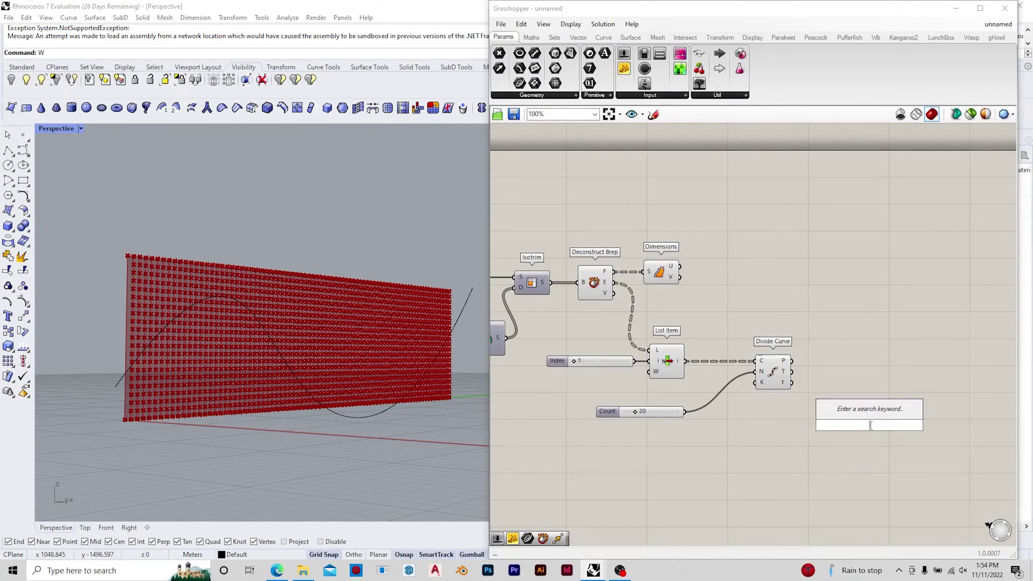
type("curve closest poi")
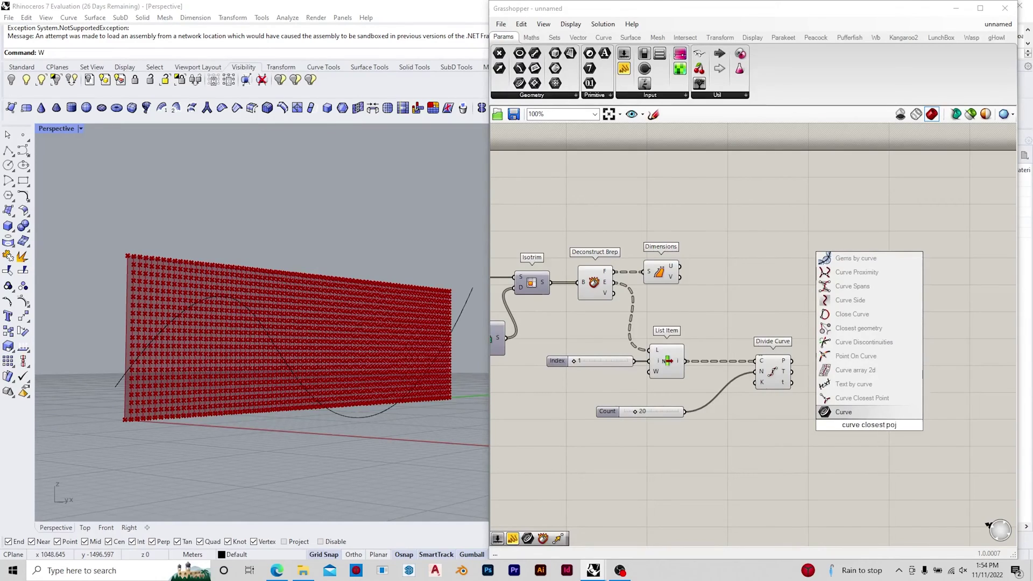
left_click(863, 398)
left_click_drag(791, 361, 853, 415)
left_click(875, 427)
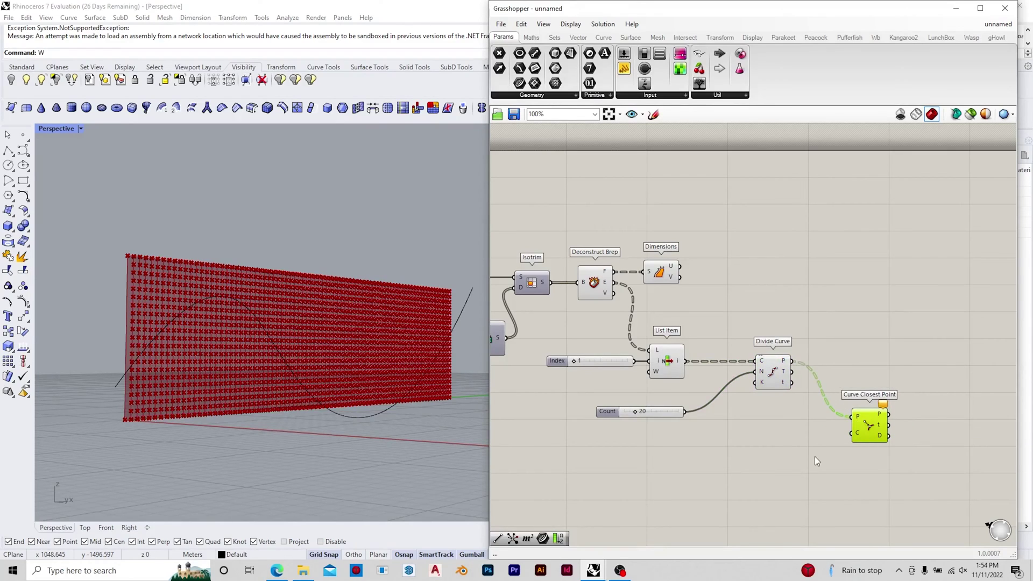
Step: Add a Curve parameter, reference the drawn wavy curve in it, and connect it to Curve Closest Point's C input
double_click(797, 439)
type("curve")
key("Return")
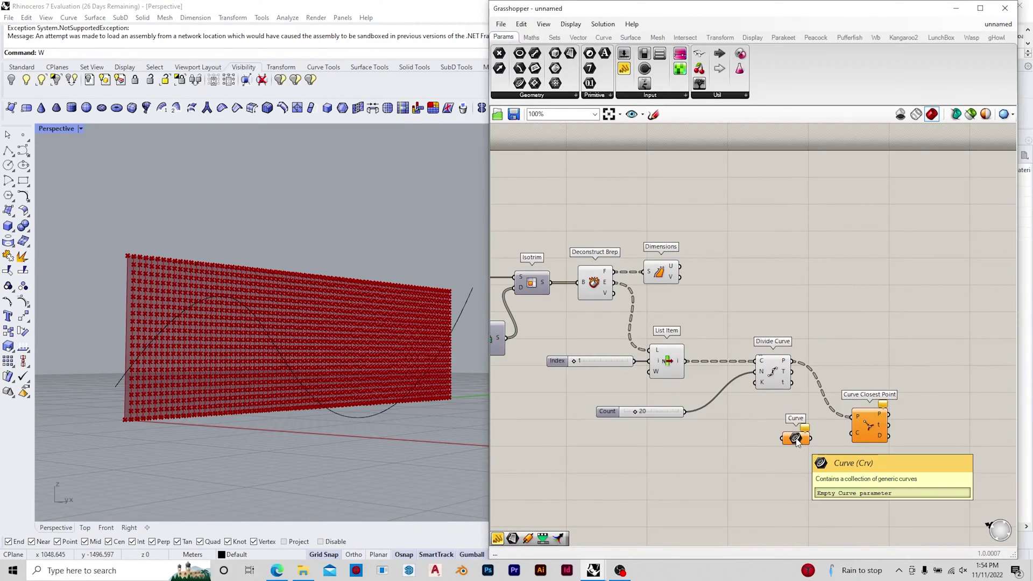
left_click(791, 482)
right_click(793, 442)
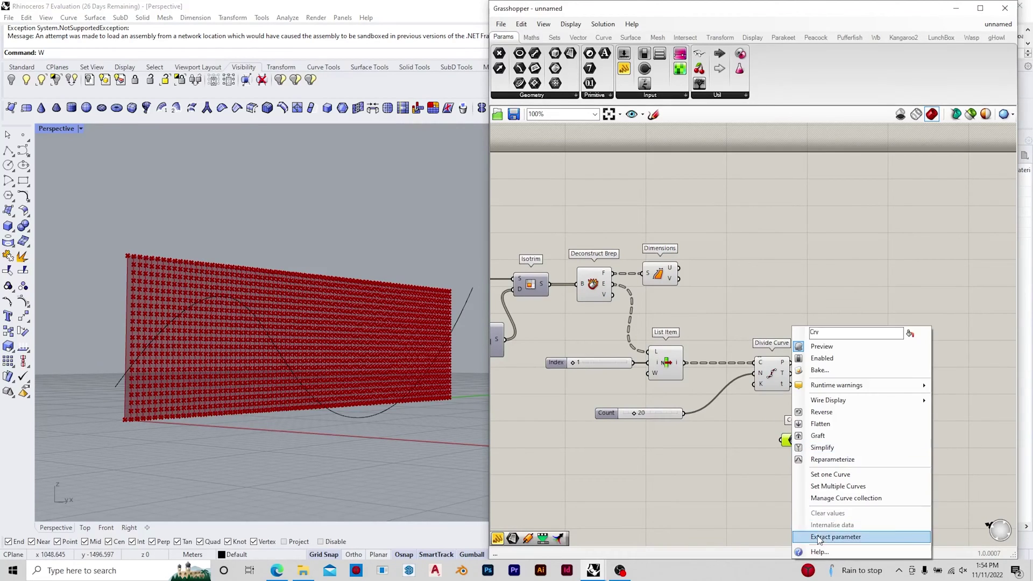
left_click(813, 475)
left_click(468, 306)
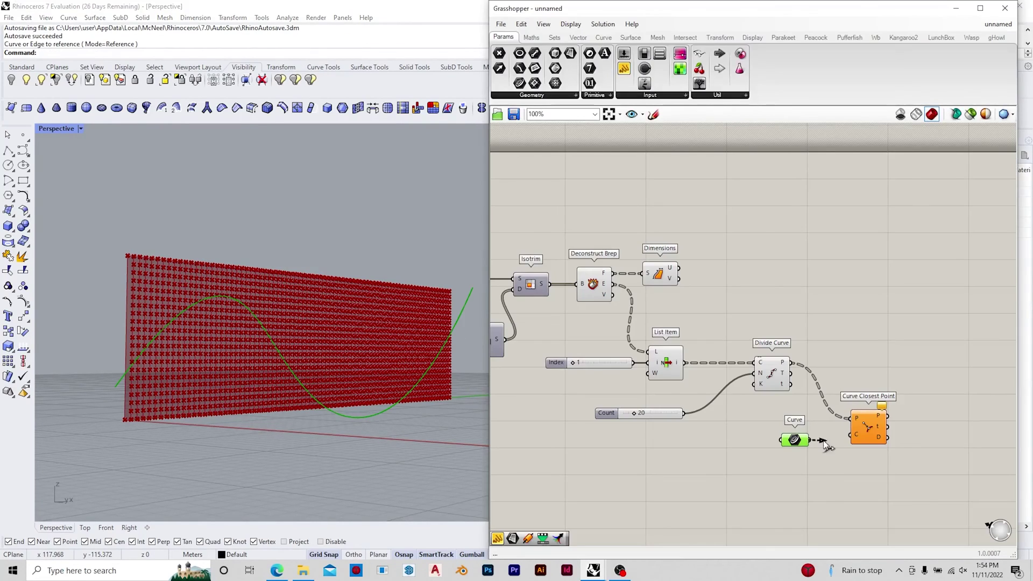
Step: Add a Graph Mapper and connect Curve Closest Point's D output to its input
scroll(267, 299, "up", 6)
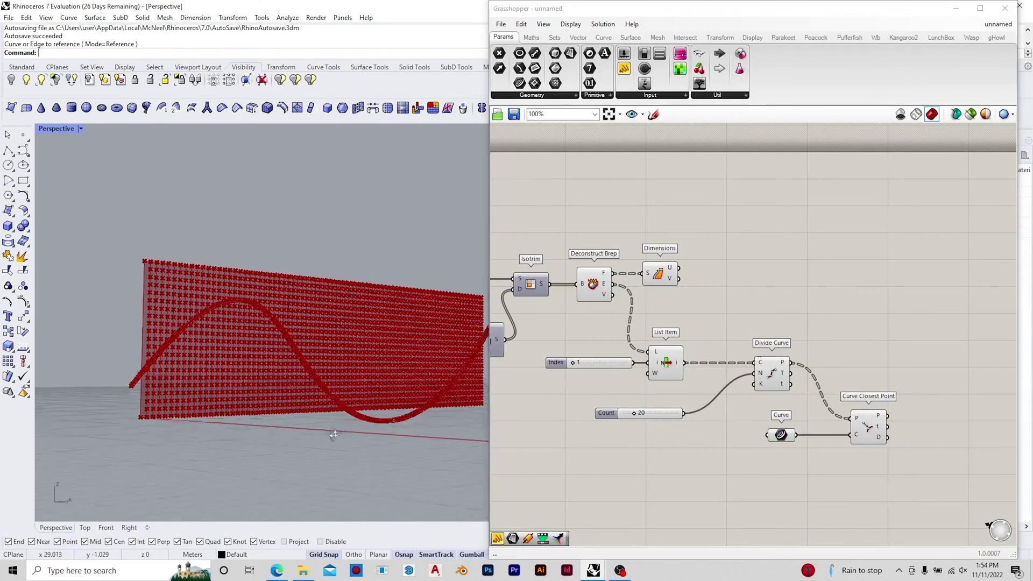
scroll(296, 328, "down", 8)
scroll(359, 346, "up", 3)
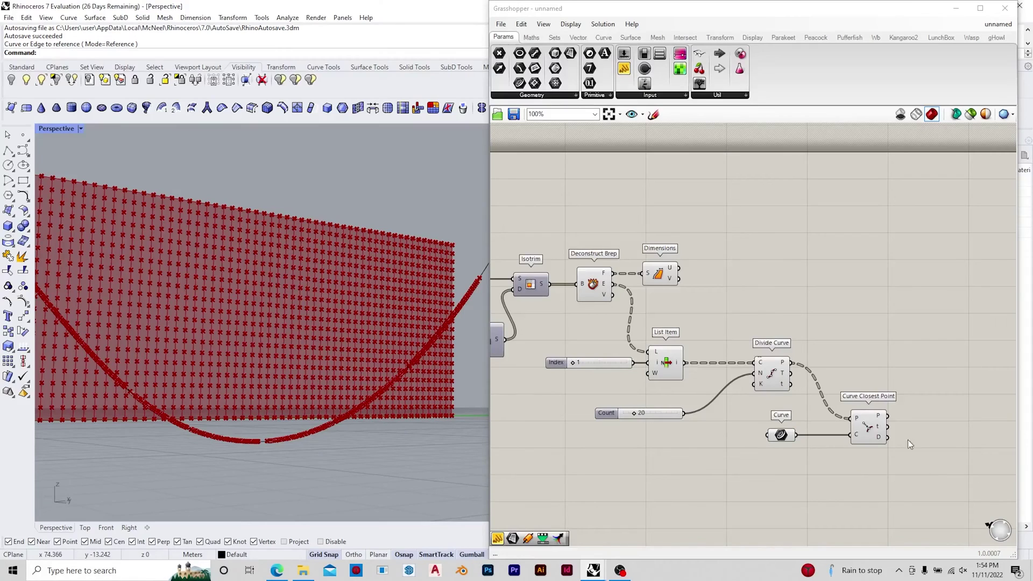
scroll(938, 414, "down", 5)
scroll(918, 421, "up", 4)
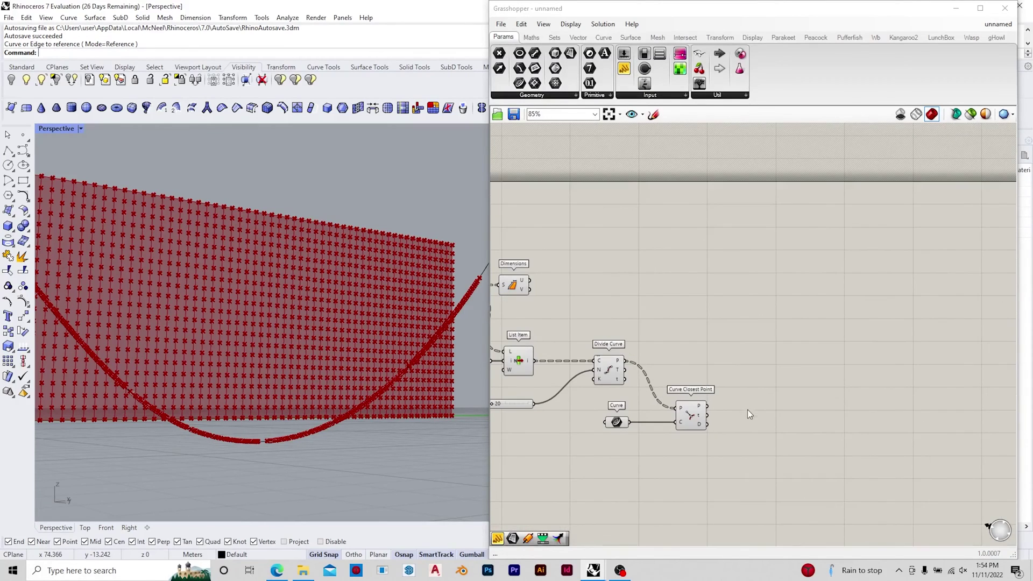
double_click(759, 418)
type("grapphampper")
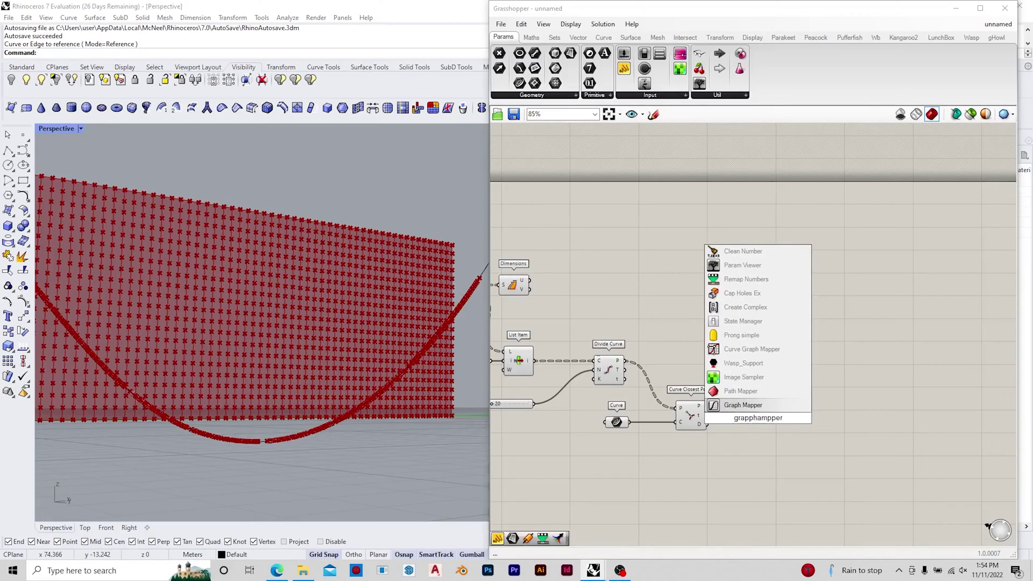
key("Return")
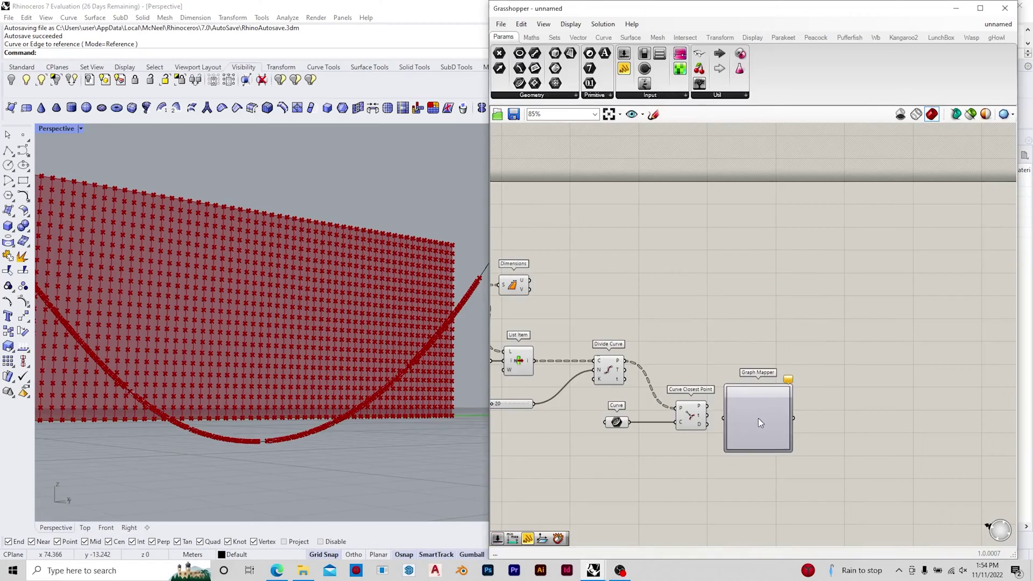
left_click_drag(708, 424, 726, 418)
left_click_drag(748, 419, 762, 425)
Step: Set the Graph Mapper's graph type to Sine and shift its lower grip toward the middle of the graph
right_click(778, 421)
mouse_move(819, 538)
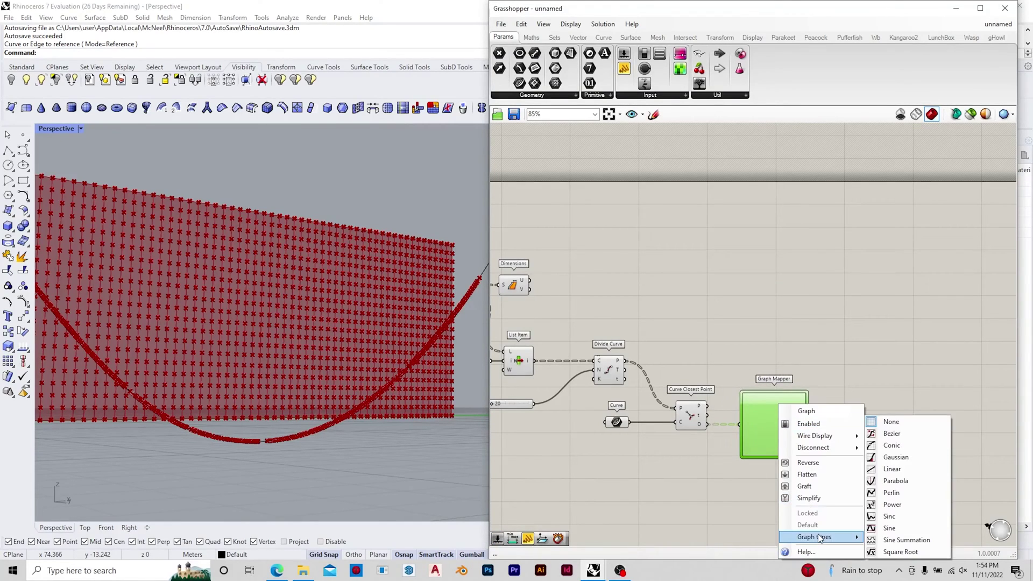
left_click(891, 529)
left_click_drag(746, 457, 783, 457)
left_click(867, 414)
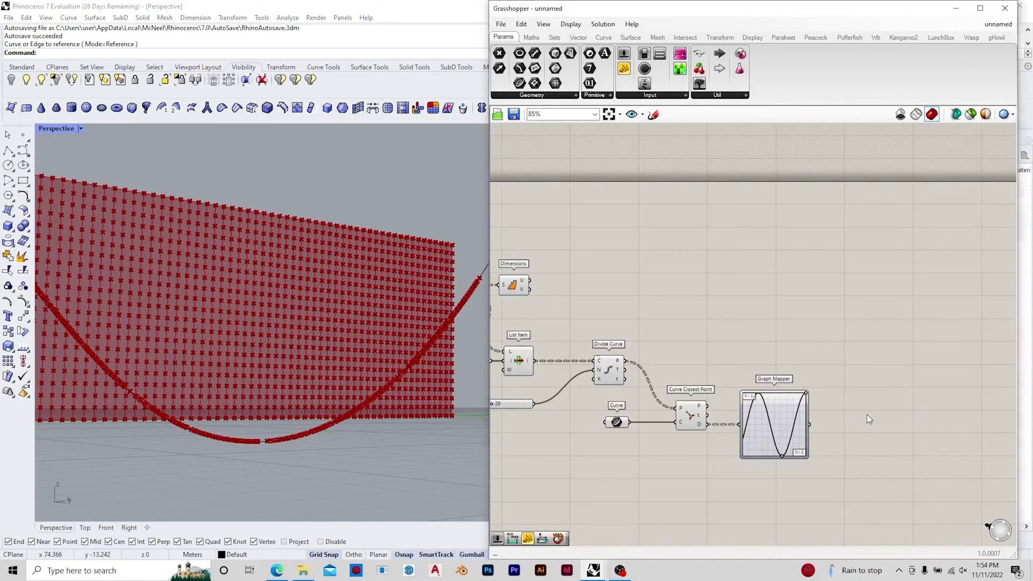
Step: Add a Bounds component and feed it the Graph Mapper output
double_click(867, 414)
type("bounds")
key("Return")
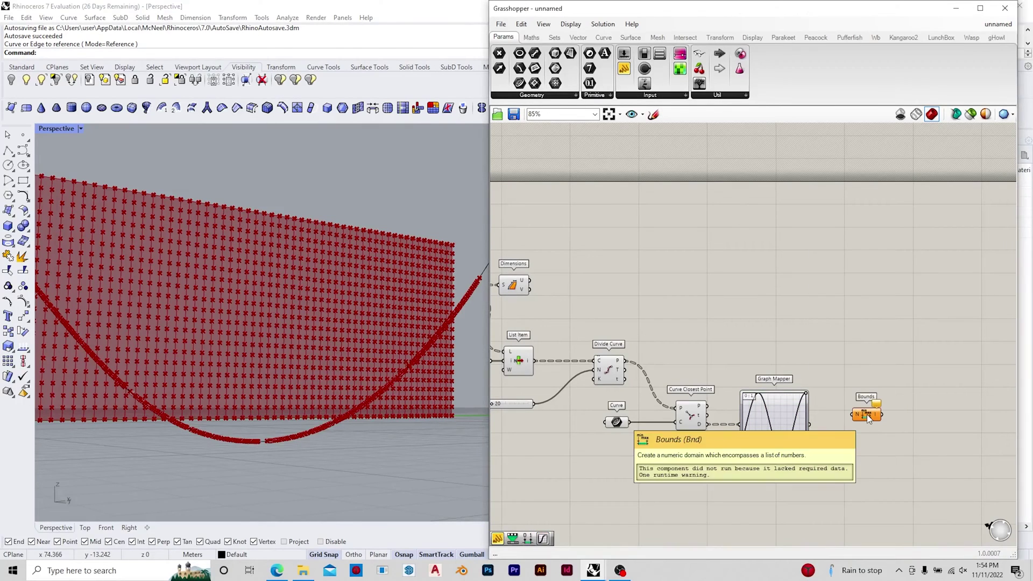
left_click_drag(810, 424, 856, 447)
Step: Add a Remap Numbers component, connecting the Graph Mapper output to V and the Bounds output to S
double_click(906, 405)
type("rempnumbers")
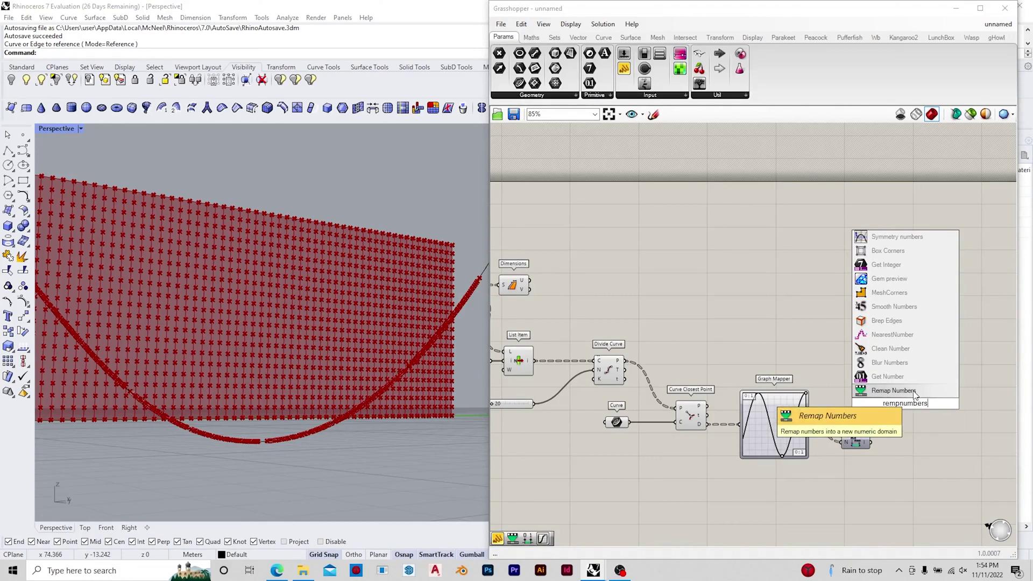
left_click(914, 392)
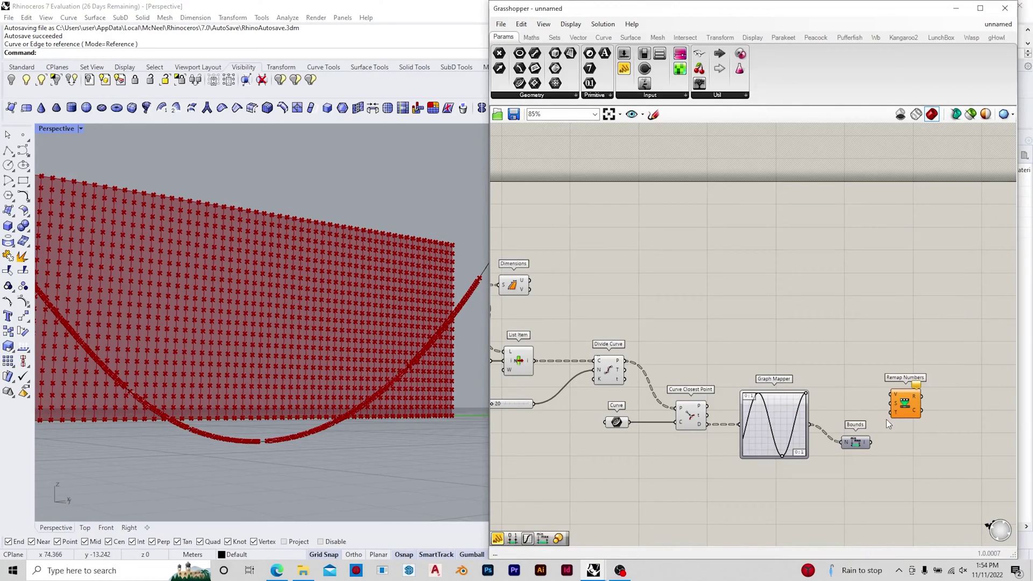
left_click_drag(890, 405, 872, 442)
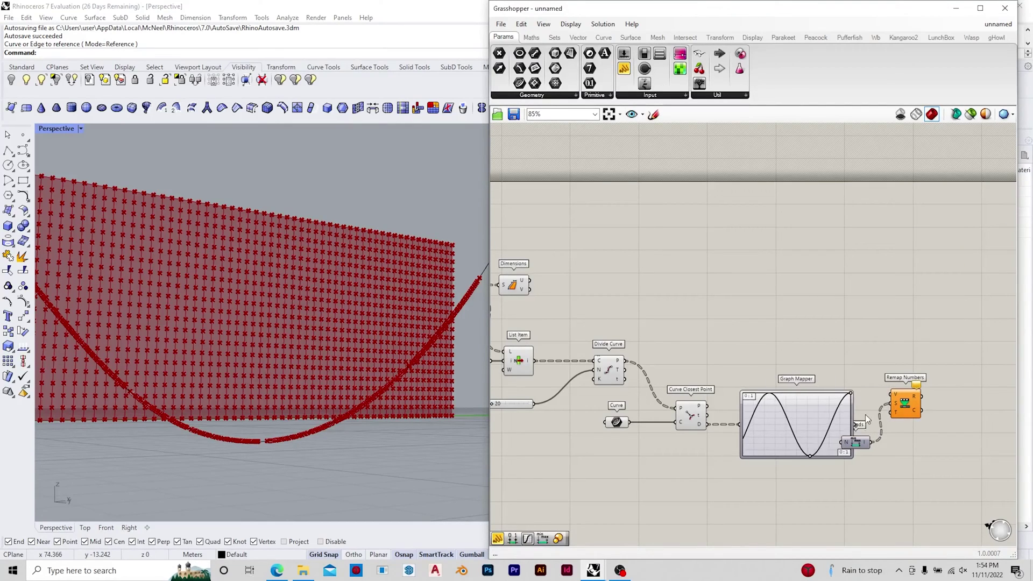
left_click_drag(811, 425, 891, 395)
left_click_drag(905, 405, 909, 437)
Step: Add a Construct Domain component and connect its output to Remap Numbers' T input
double_click(854, 499)
type("c")
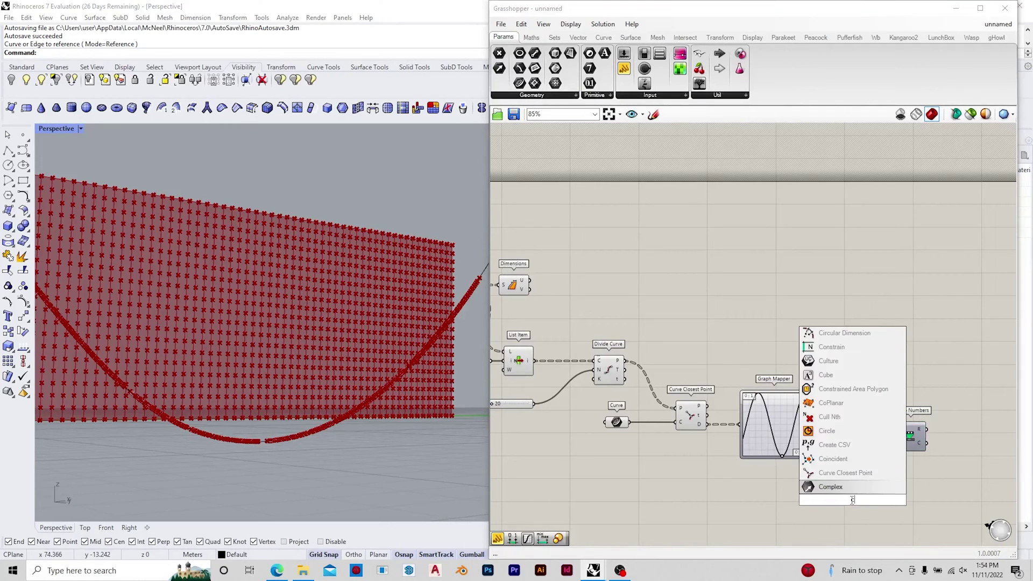
type("onstruct do")
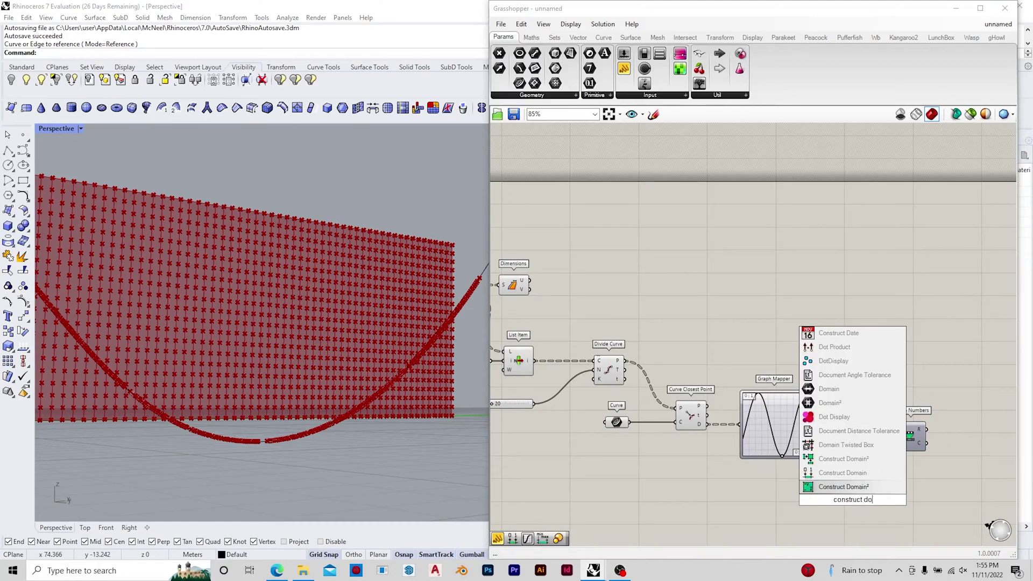
type("mian")
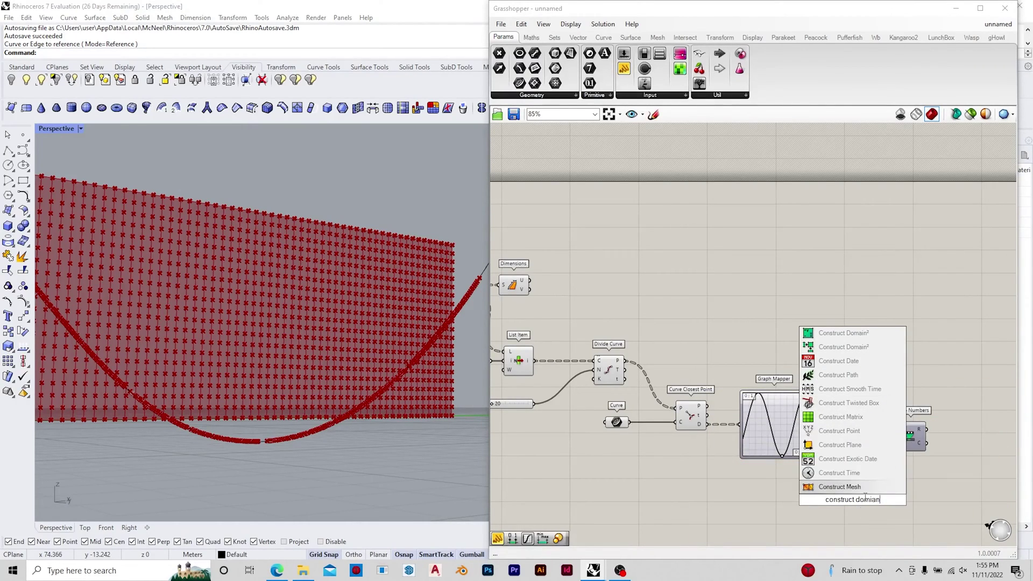
key("BackSpace")
key("BackSpace")
key("BackSpace")
key("BackSpace")
key("BackSpace")
key("BackSpace")
key("BackSpace")
key("BackSpace")
key("BackSpace")
key("BackSpace")
key("BackSpace")
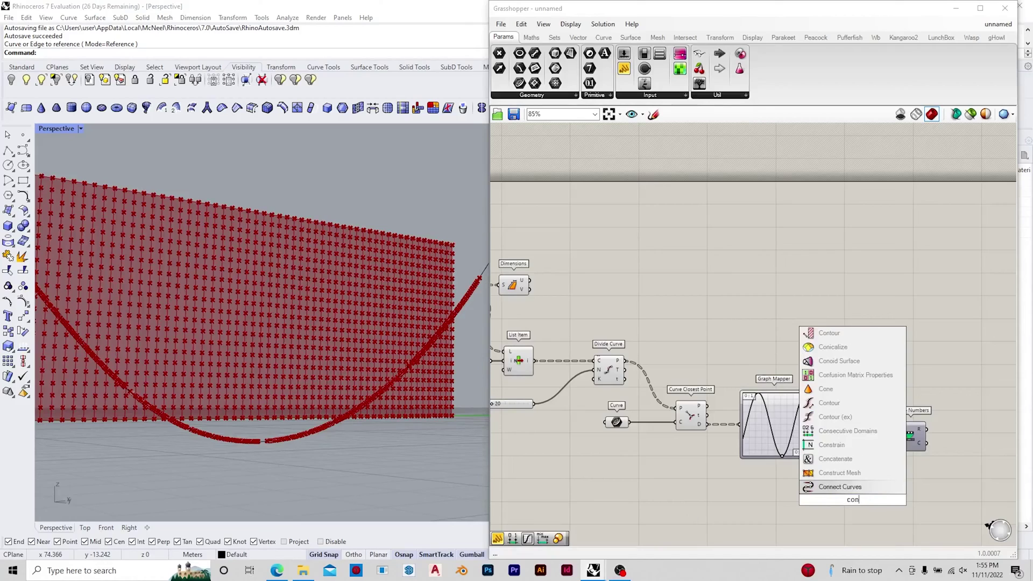
type("ruct domain")
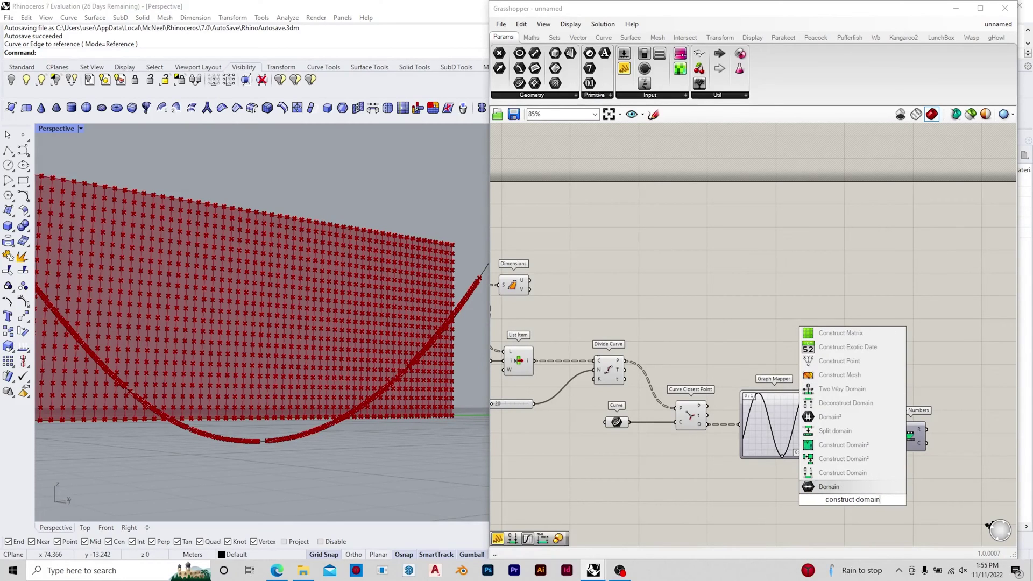
left_click(843, 473)
left_click_drag(894, 446, 874, 508)
Step: Add a number slider with value 0.1 beside Construct Domain
scroll(783, 358, "up", 3)
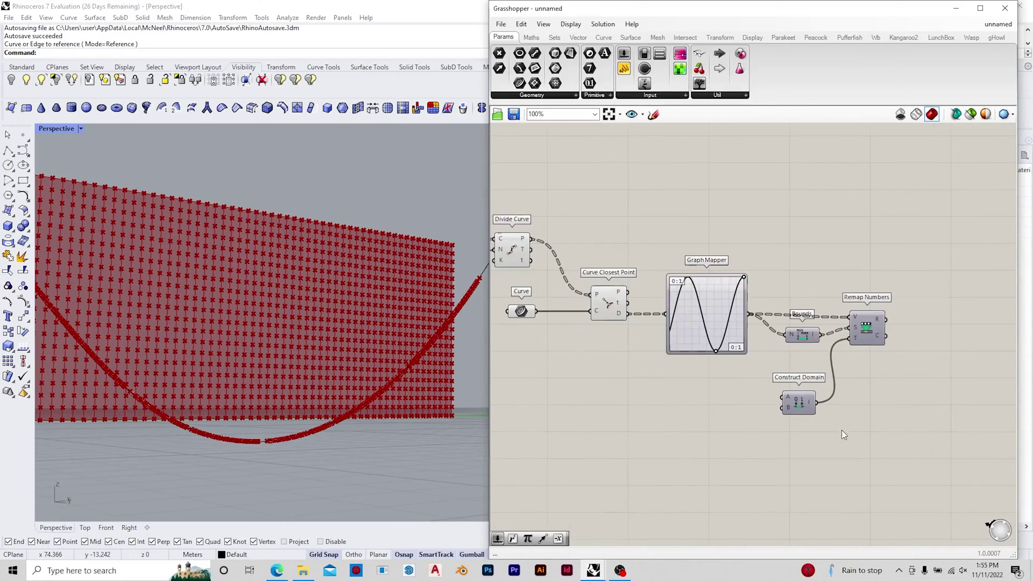
double_click(644, 399)
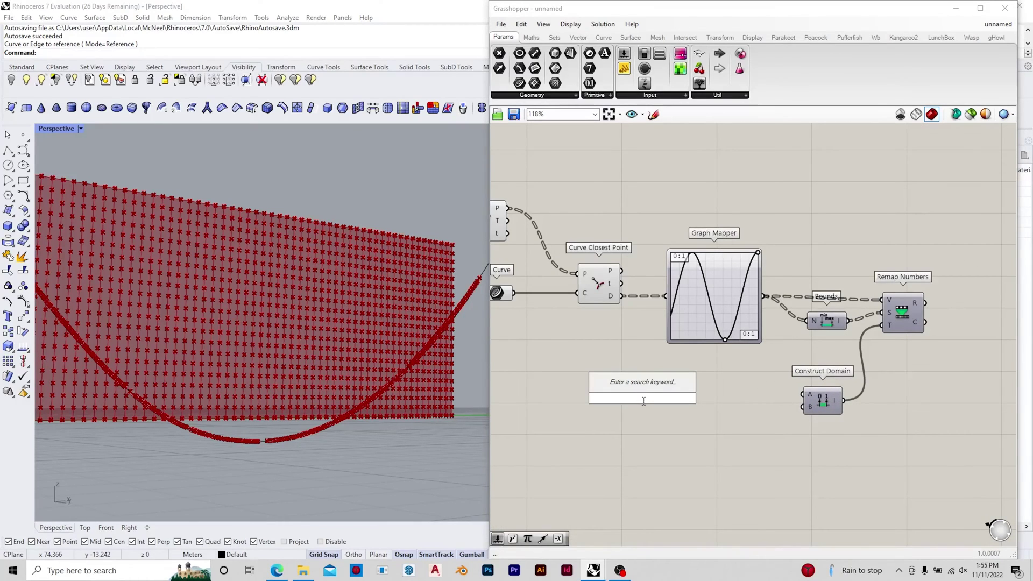
type("0.1")
key("Return")
left_click_drag(655, 398, 732, 400)
Step: Replace the 0.1 slider with a number slider of value 0.5 and connect it to Construct Domain's A input
double_click(709, 421)
type("1")
key("Return")
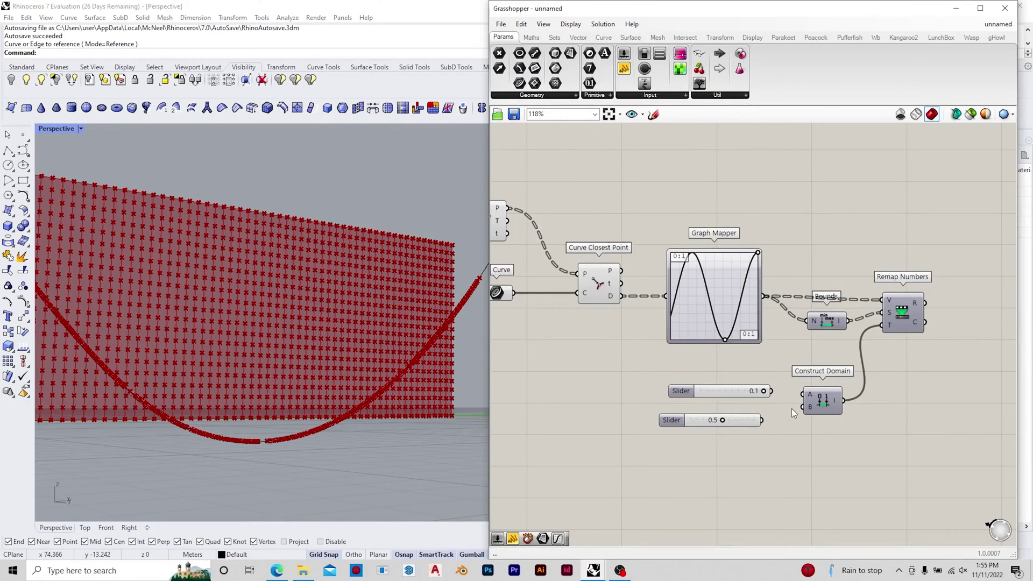
left_click_drag(803, 408, 737, 423)
key("Delete")
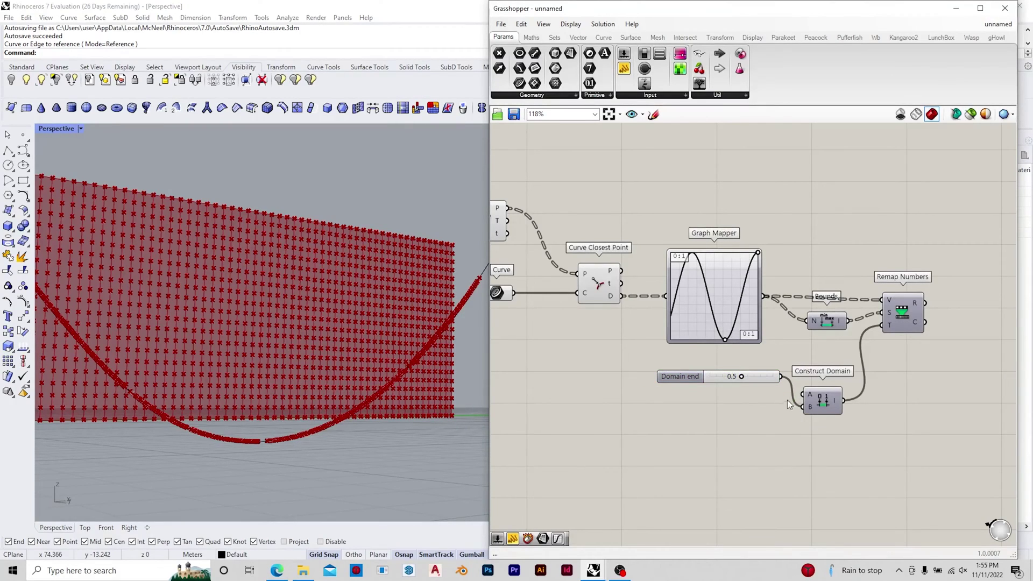
key("ctrl+z")
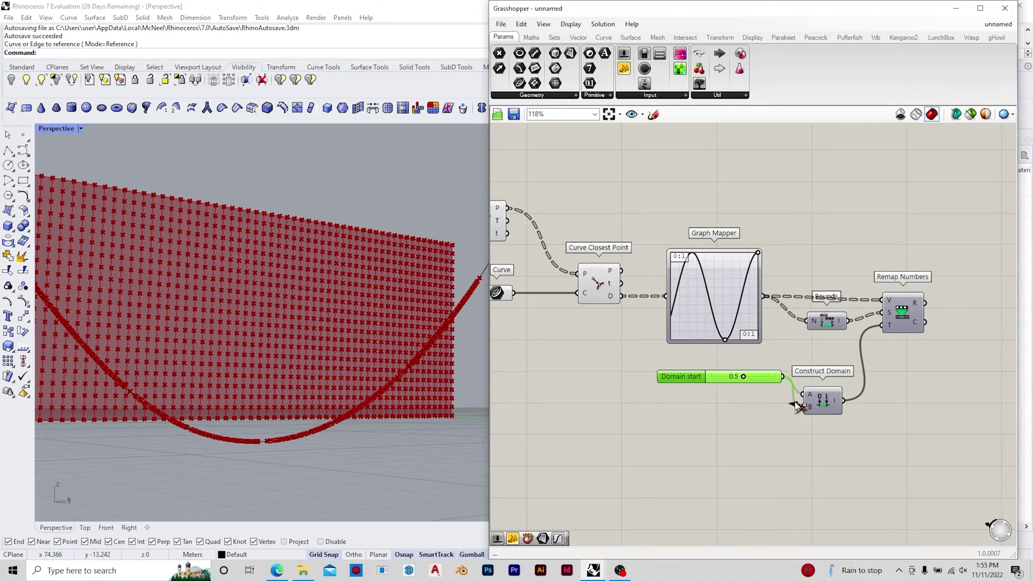
left_click_drag(765, 377, 764, 395)
Step: Add a number slider with value 0.025 and connect it to Construct Domain's B input
double_click(728, 427)
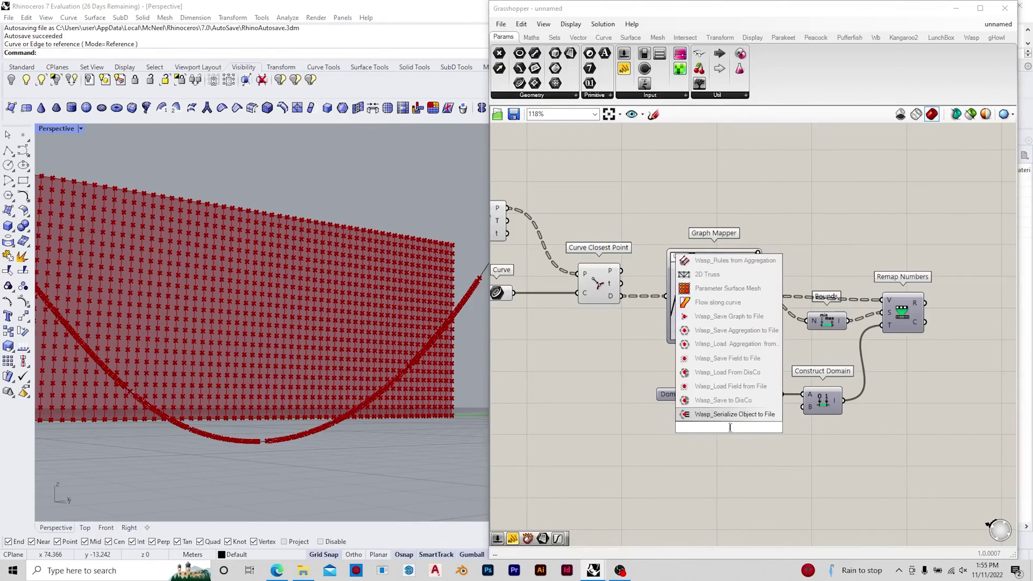
type("0.025")
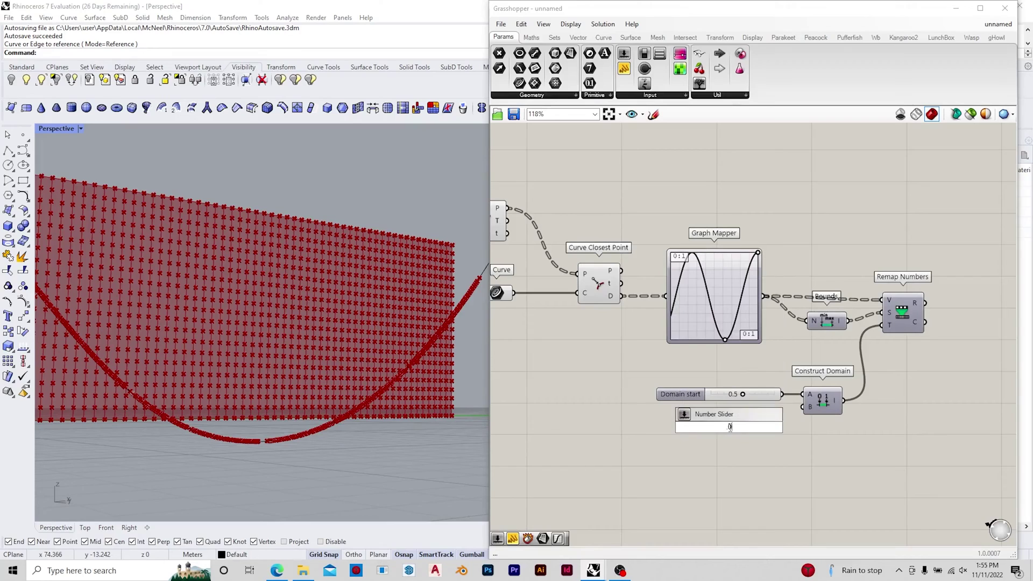
key("Return")
left_click_drag(784, 431, 756, 411)
left_click(738, 441)
Step: Add a Negative component beside Remap Numbers and connect the remapped R output to its x input
scroll(738, 441, "down", 1)
right_click_drag(1012, 295, 880, 353)
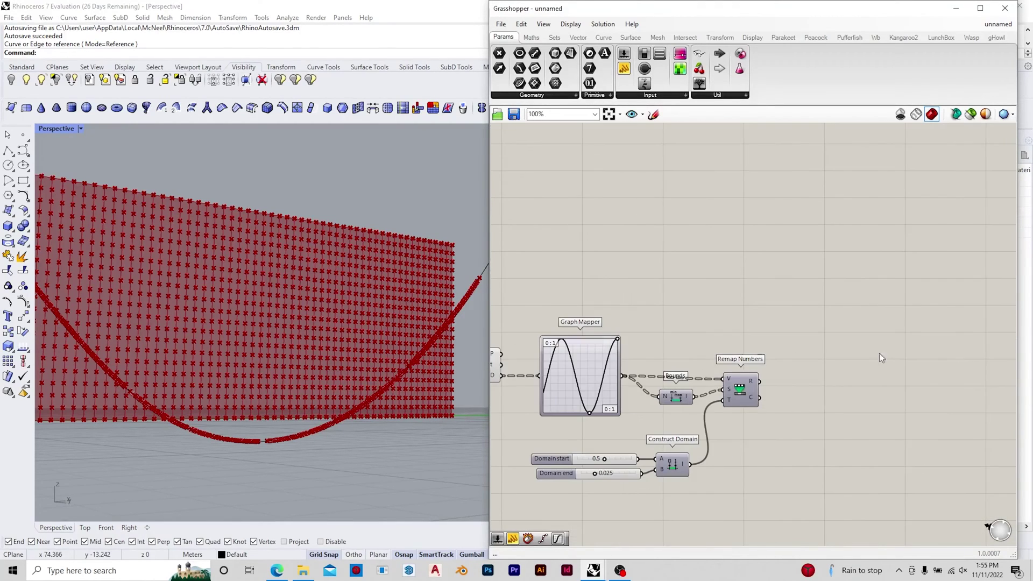
double_click(876, 357)
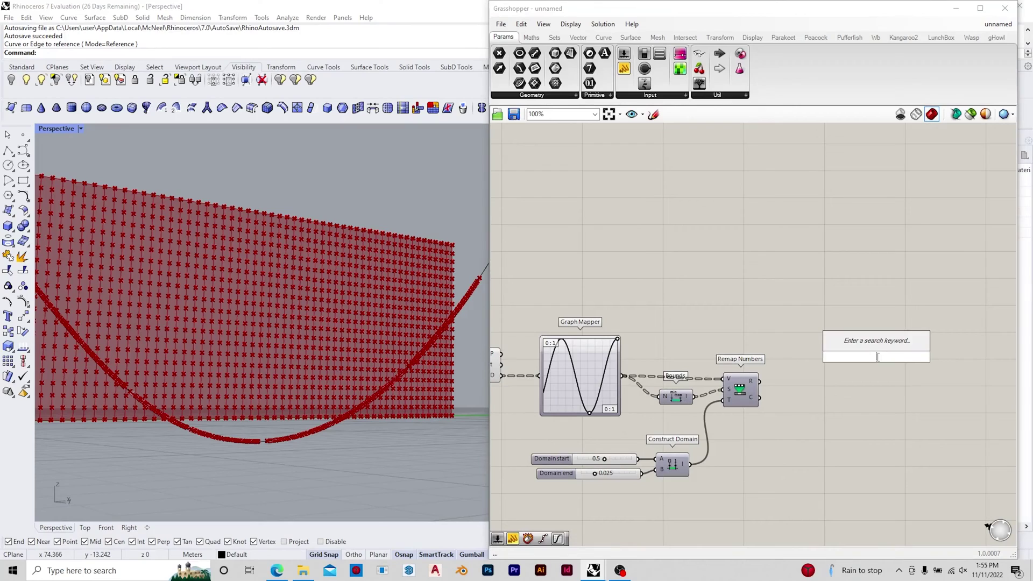
type("egative")
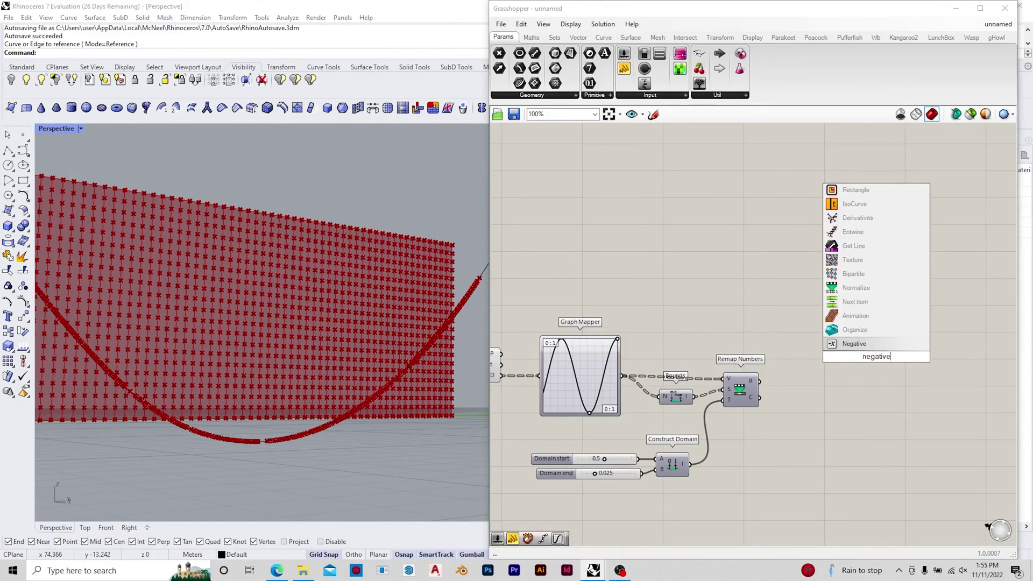
key("Return")
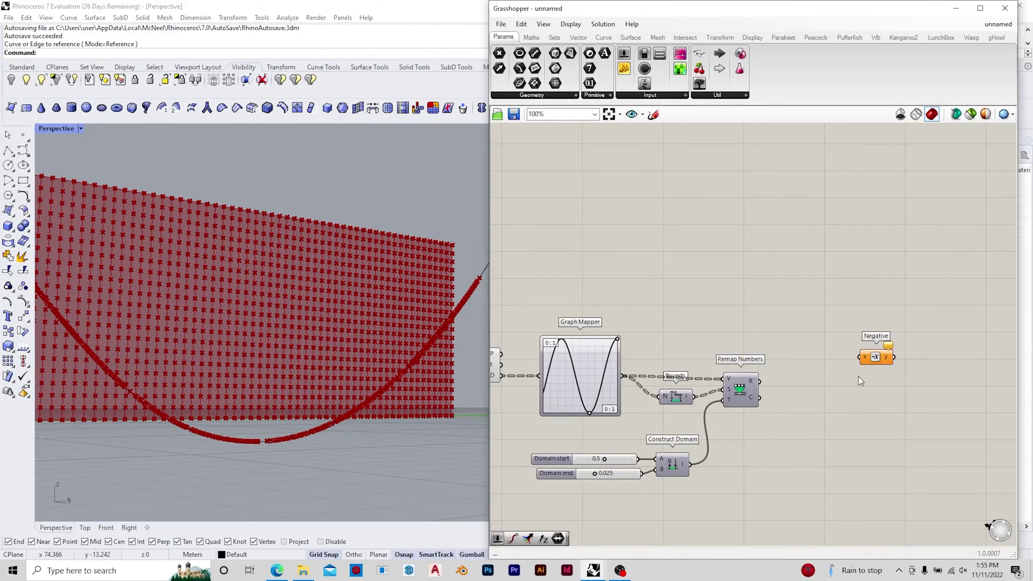
left_click_drag(793, 372, 760, 381)
left_click_drag(876, 357, 807, 355)
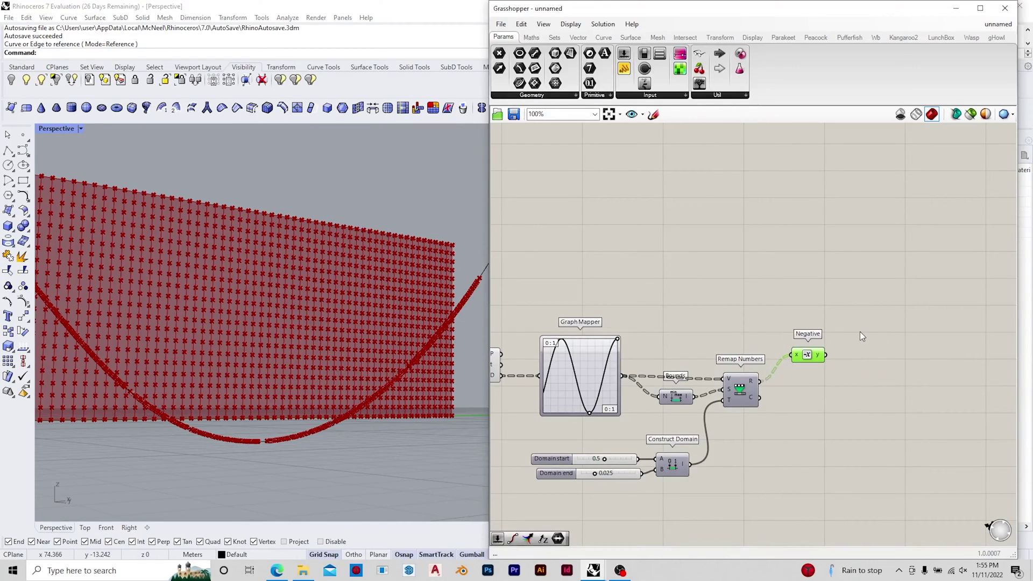
Step: Add a Unit Y vector component and connect the Negative output to its factor input
double_click(862, 336)
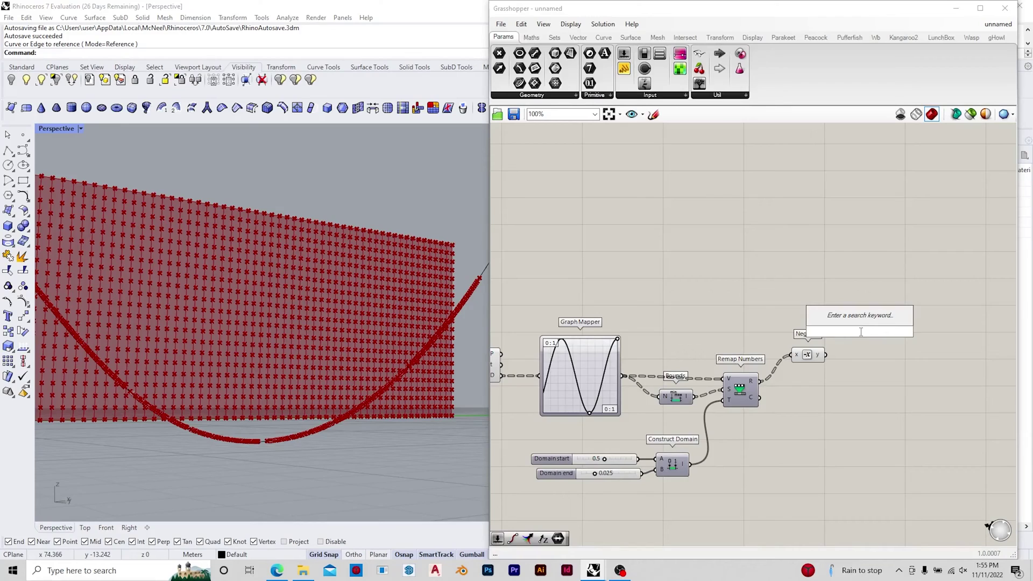
type("unit y")
key("Return")
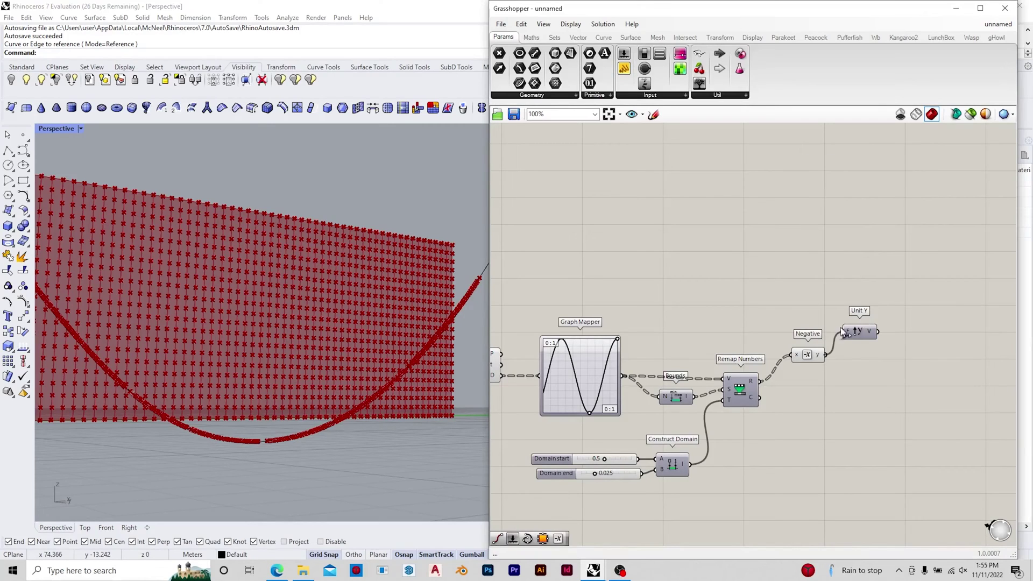
Step: Add a Move component near the Unit Y vector
double_click(904, 262)
type("move")
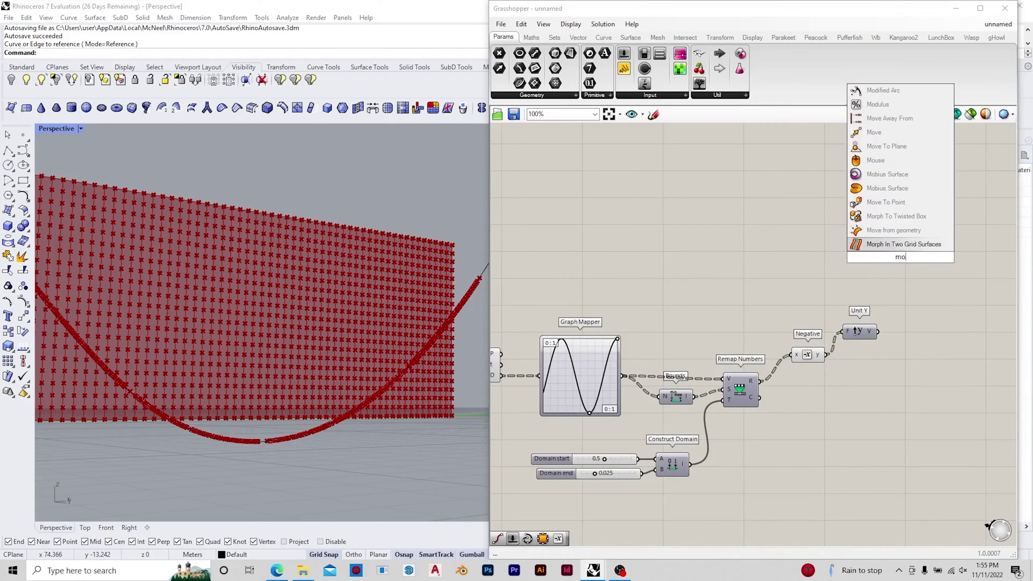
key("Return")
scroll(936, 369, "down", 2)
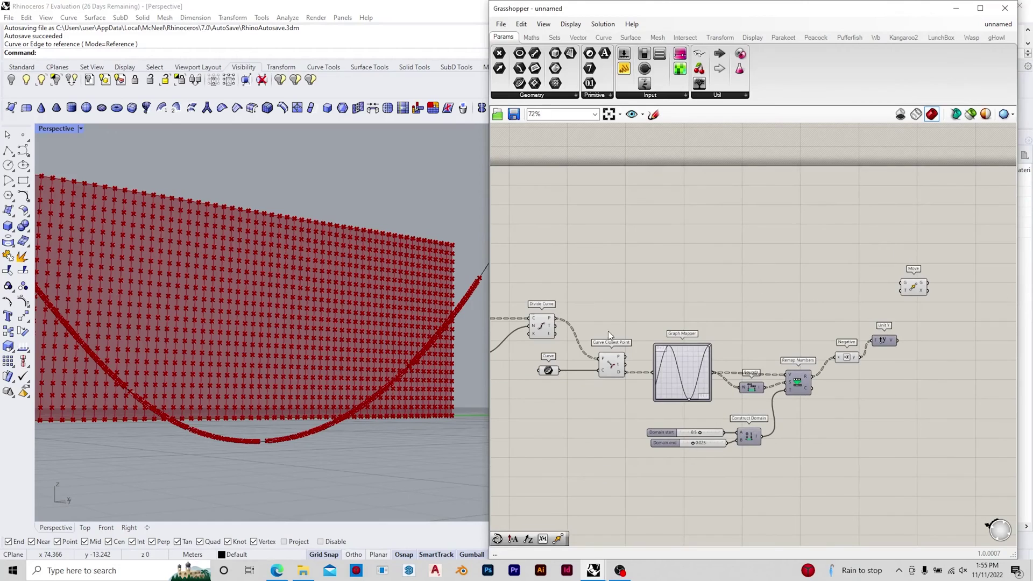
Step: Connect Divide Curve's P output to Move's G input and the Unit Y vector to its T input
left_click_drag(555, 322, 902, 283)
left_click_drag(915, 289, 940, 316)
scroll(941, 316, "up", 2)
left_click_drag(890, 345, 930, 327)
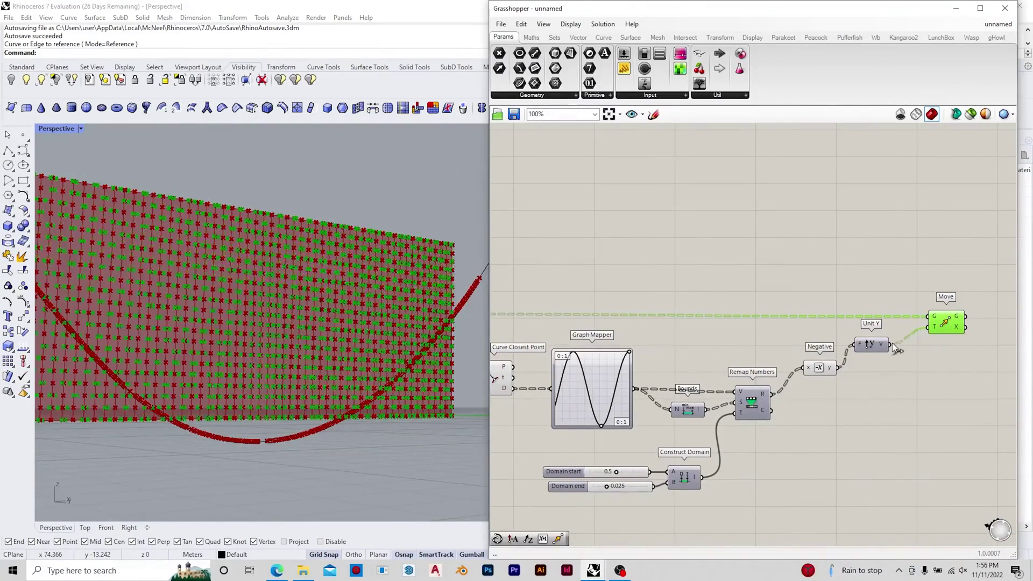
scroll(382, 338, "down", 4)
right_click_drag(382, 338, 354, 356)
scroll(181, 245, "up", 6)
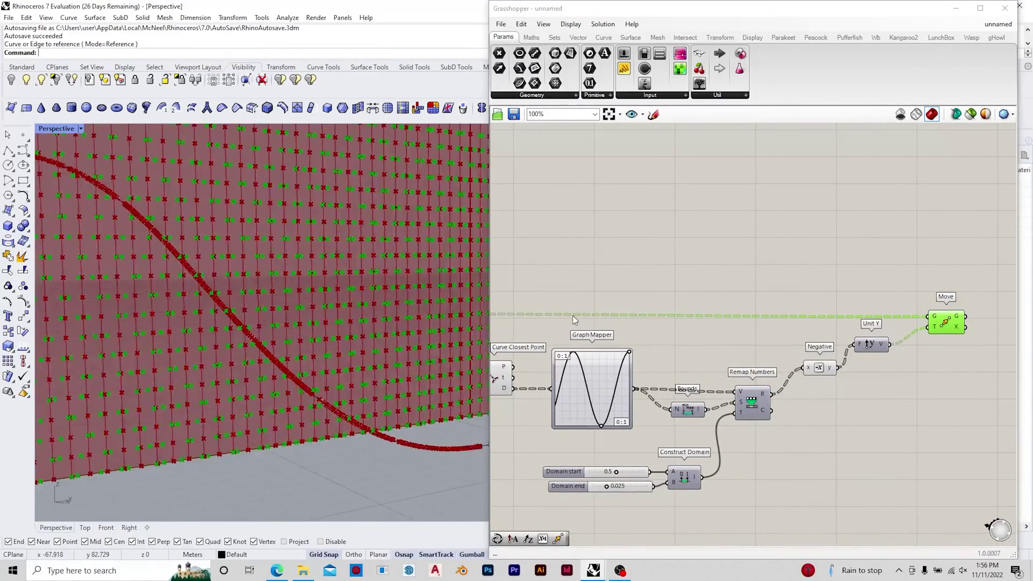
scroll(272, 347, "down", 5)
right_click_drag(261, 351, 318, 348)
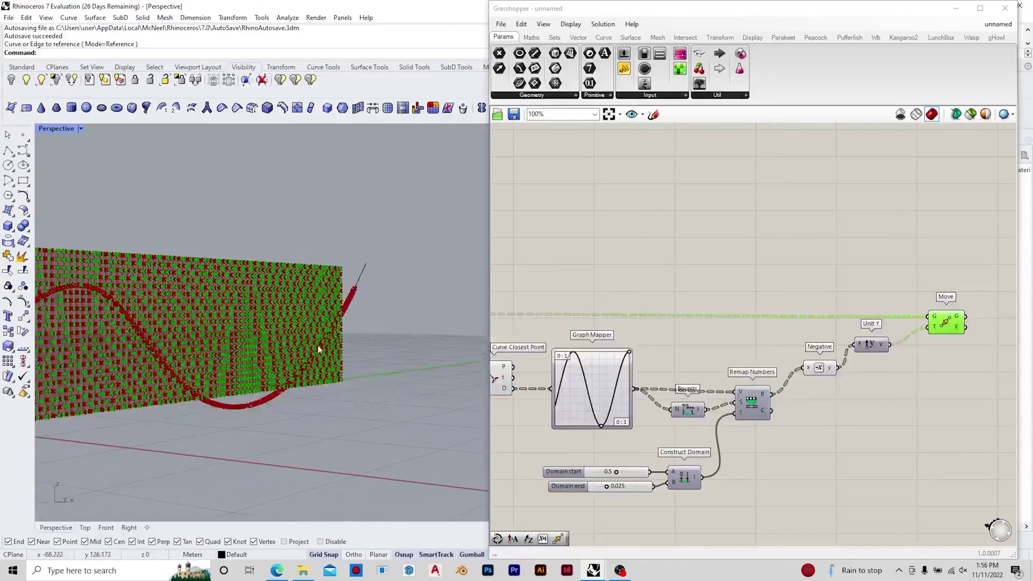
scroll(896, 358, "up", 1)
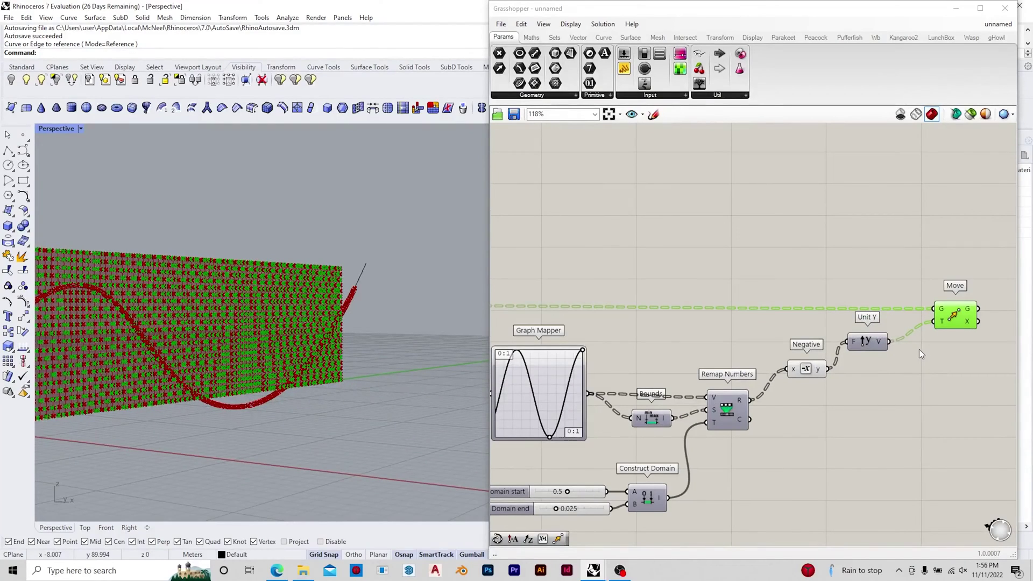
Step: Add an Interpolate component and connect Move's G output to its V input
right_click_drag(913, 349, 860, 367)
double_click(965, 277)
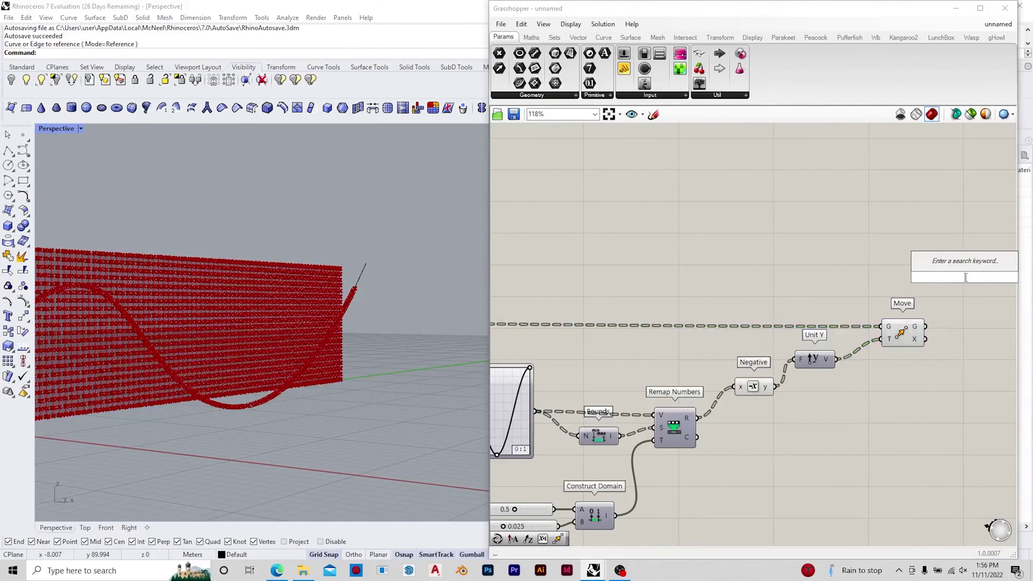
type("interpolate")
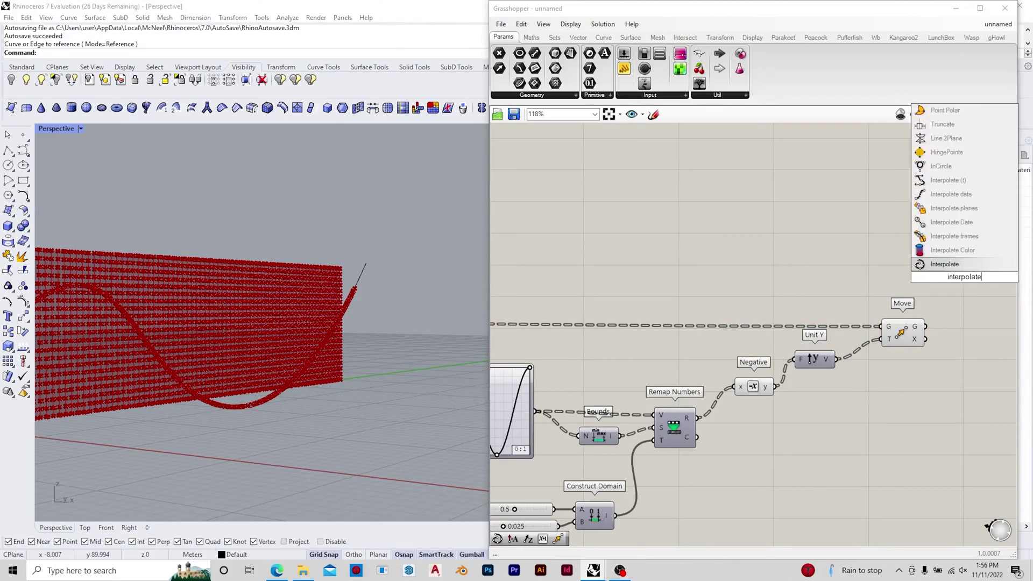
key("Return")
left_click_drag(923, 327, 944, 259)
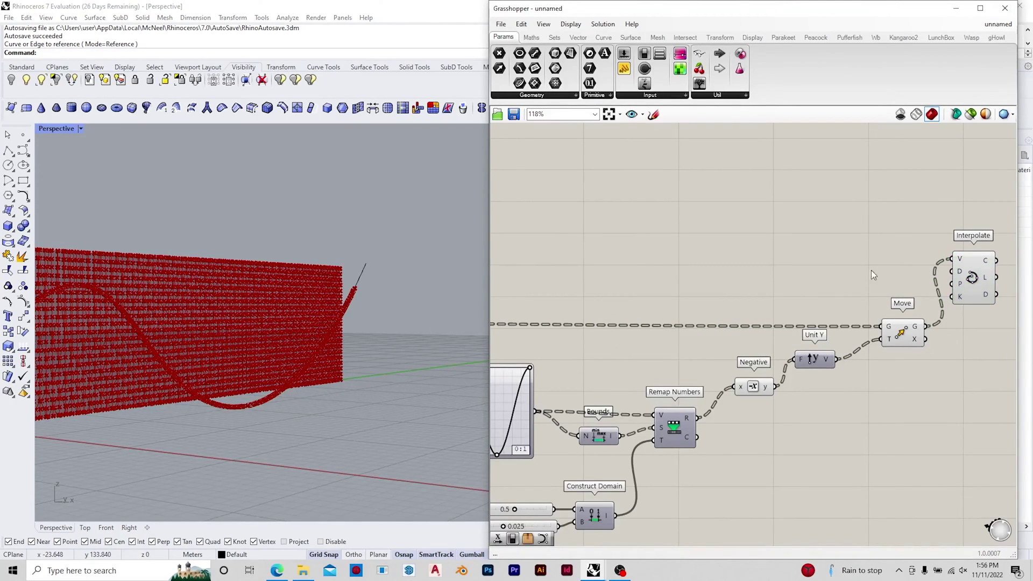
Step: Examine the interpolated curves on the vertical surface with the Interpolate component highlighted
left_click(977, 299)
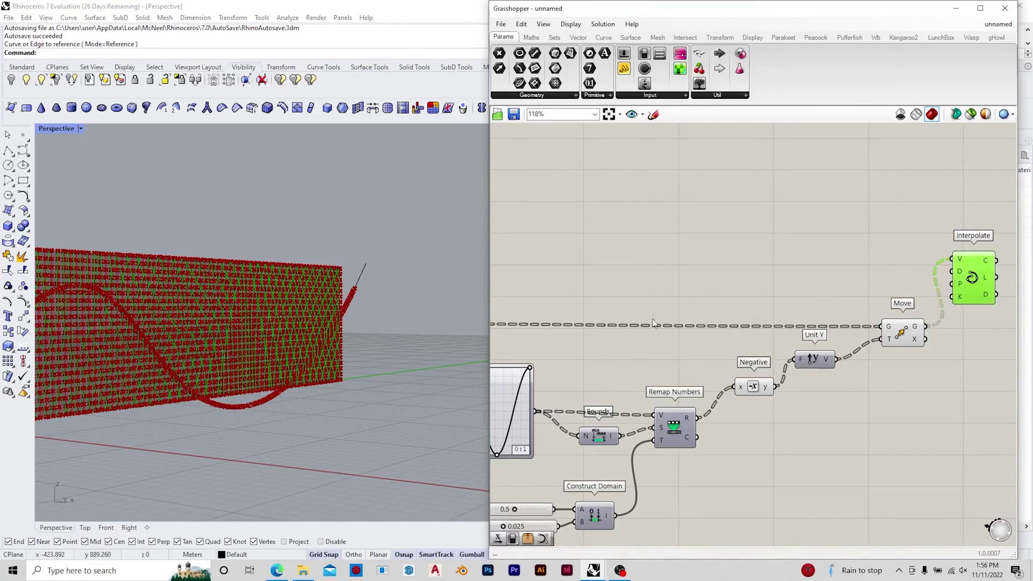
scroll(184, 345, "down", 3)
scroll(323, 326, "up", 8)
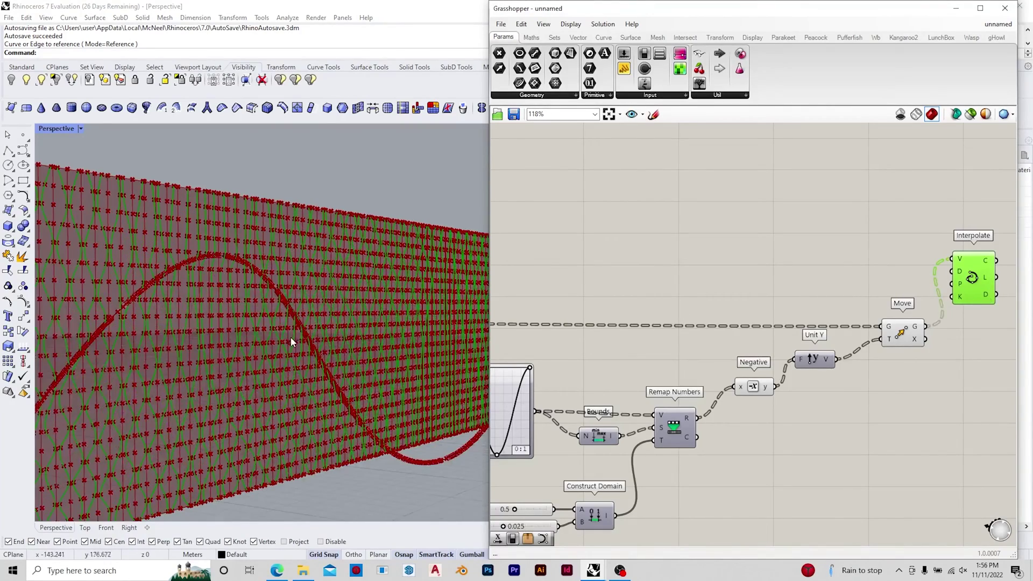
scroll(291, 340, "up", 5)
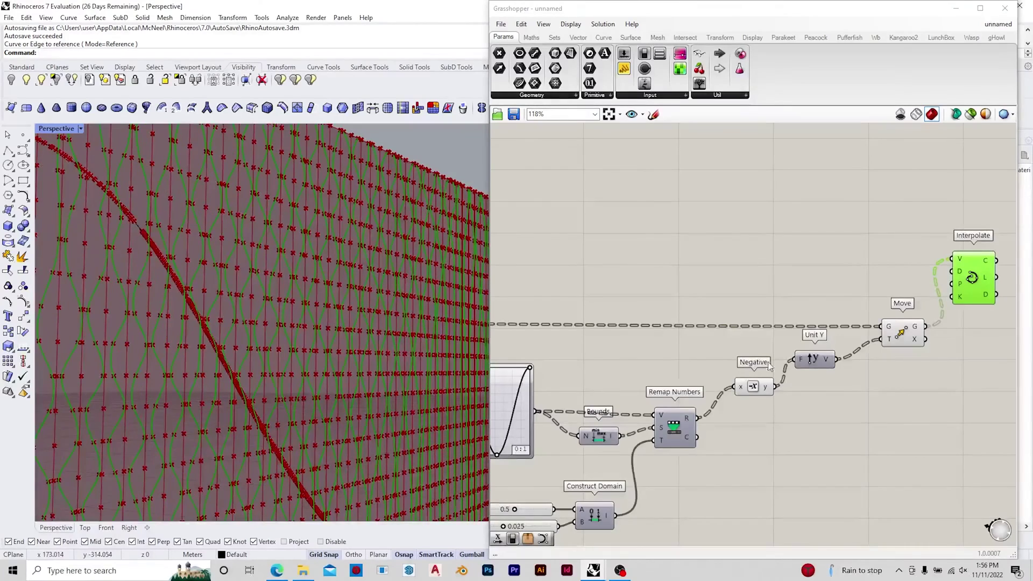
scroll(802, 351, "down", 3)
scroll(900, 305, "up", 3)
left_click(919, 389)
scroll(918, 386, "down", 5)
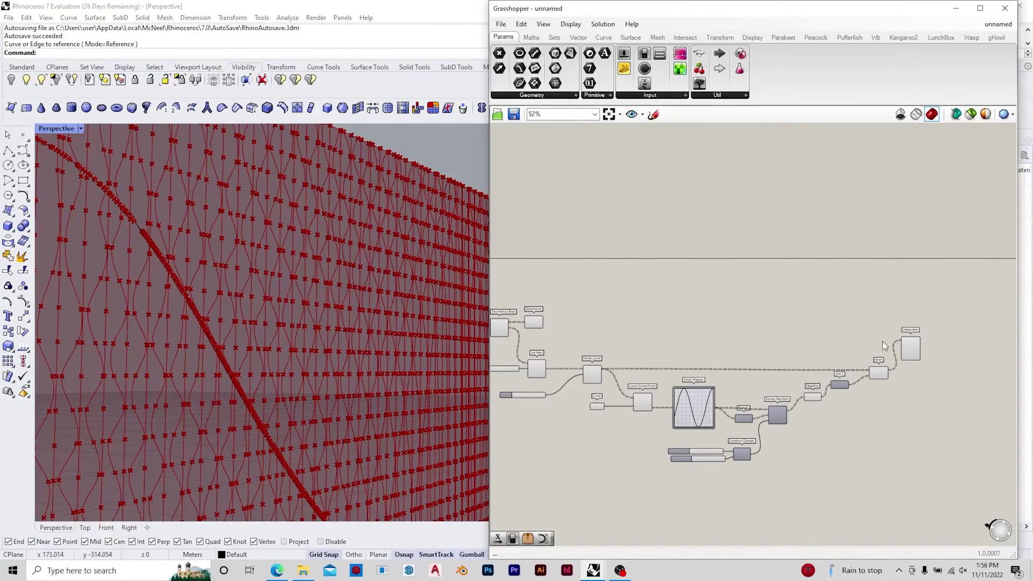
Step: Add a second Move component beside Interpolate and connect the C curve output to its G input
scroll(925, 332, "up", 2)
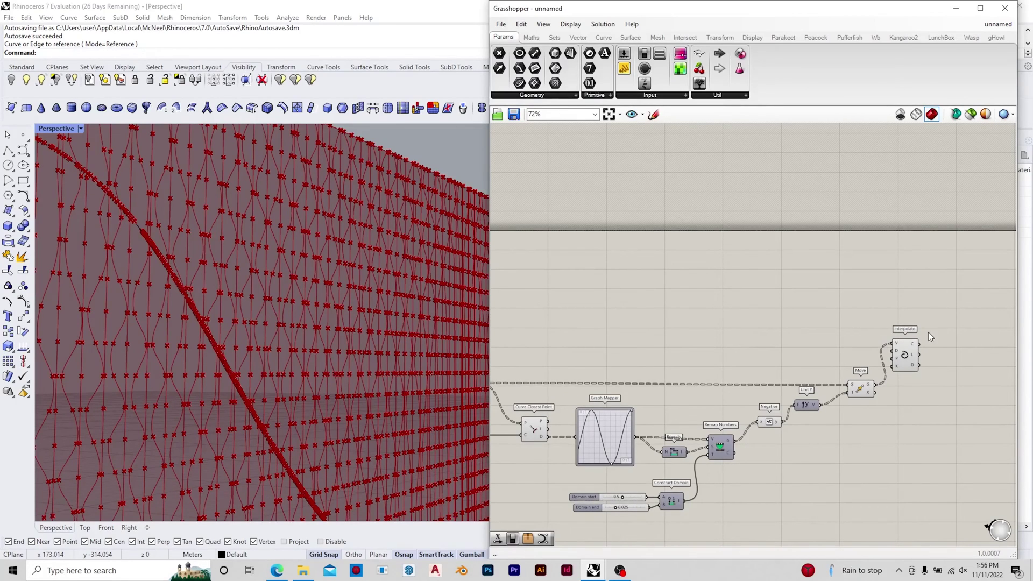
double_click(979, 350)
type("move")
key("Return")
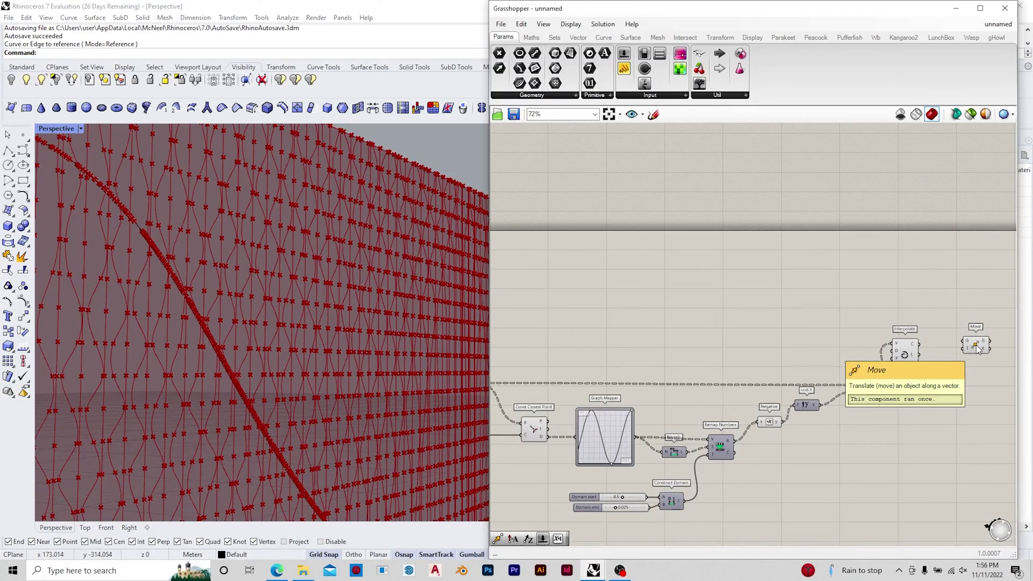
left_click_drag(969, 345, 978, 353)
Step: Add a Multiplication component above Interpolate
double_click(913, 310)
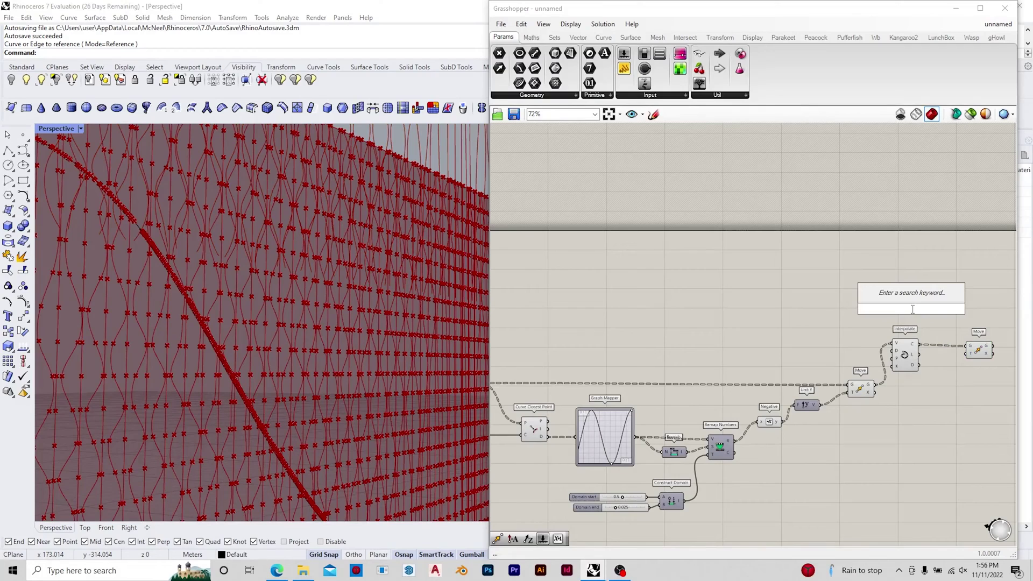
type("multiplication")
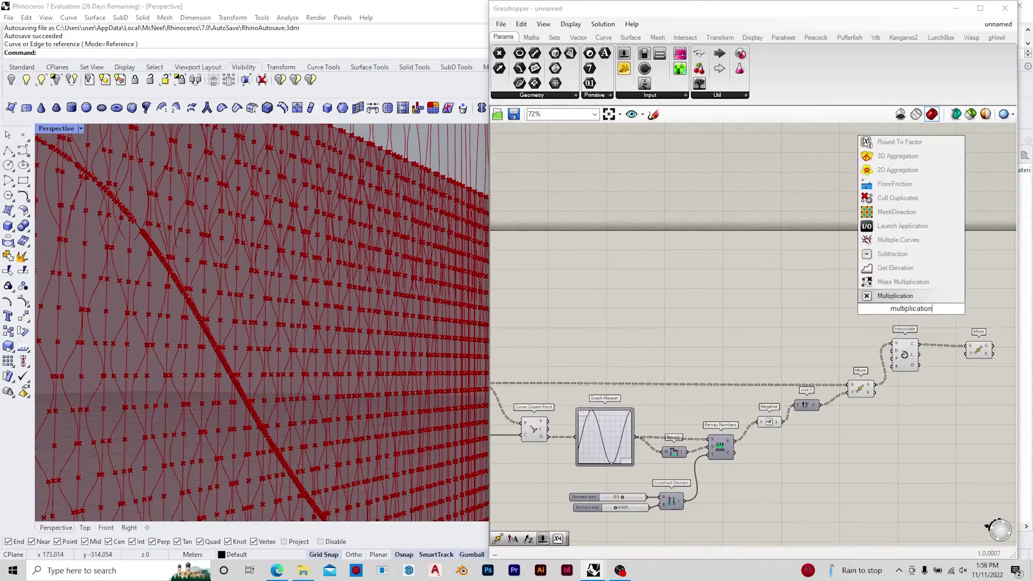
key("Return")
scroll(840, 317, "up", 3)
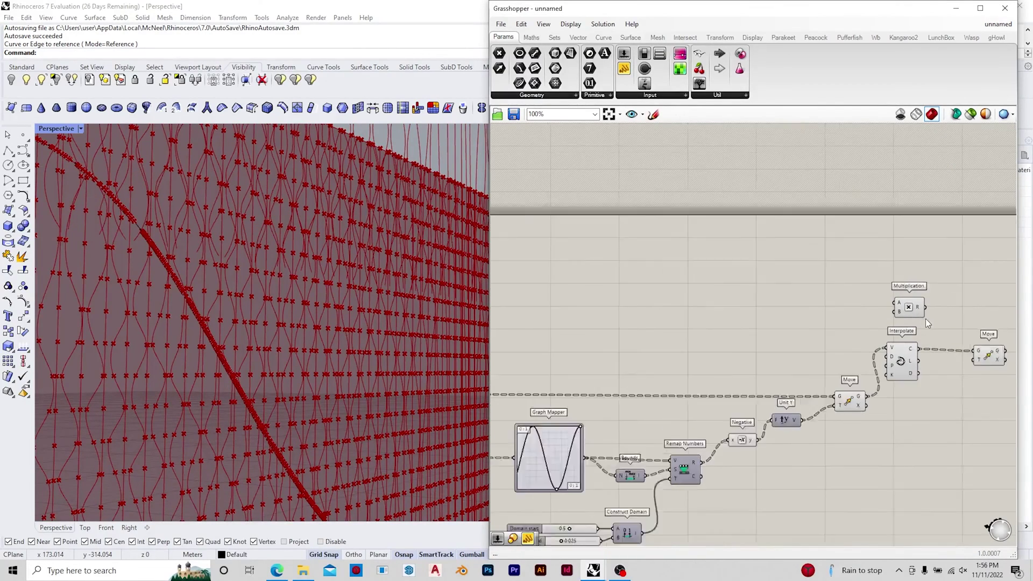
Step: Add a number slider with value 0.9 and connect it to Multiplication's B input
double_click(838, 315)
type("slider")
key("Return")
scroll(858, 314, "up", 3)
left_click_drag(812, 317, 830, 317)
left_click_drag(867, 316, 894, 316)
left_click_drag(818, 321, 816, 319)
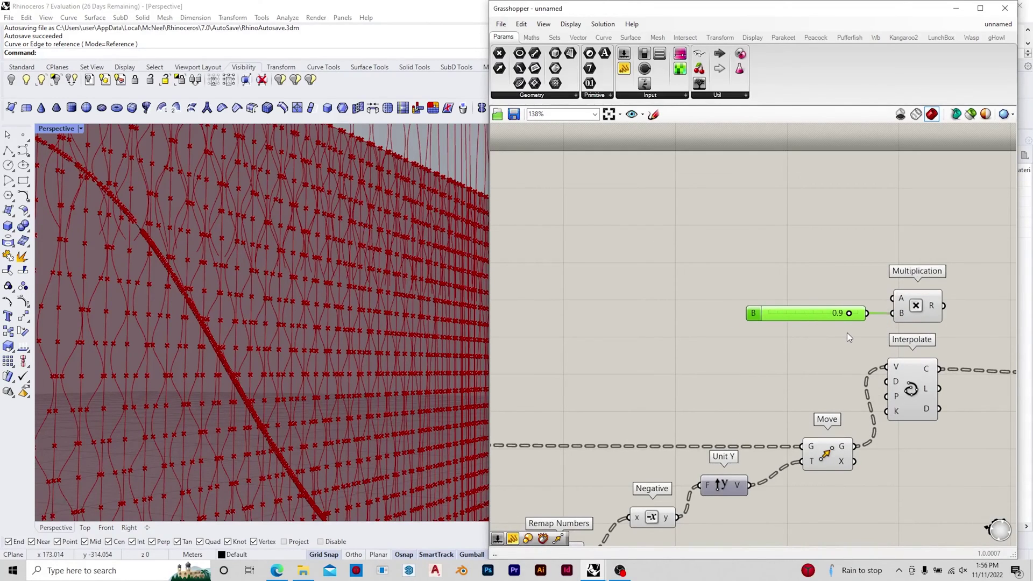
scroll(848, 336, "down", 3)
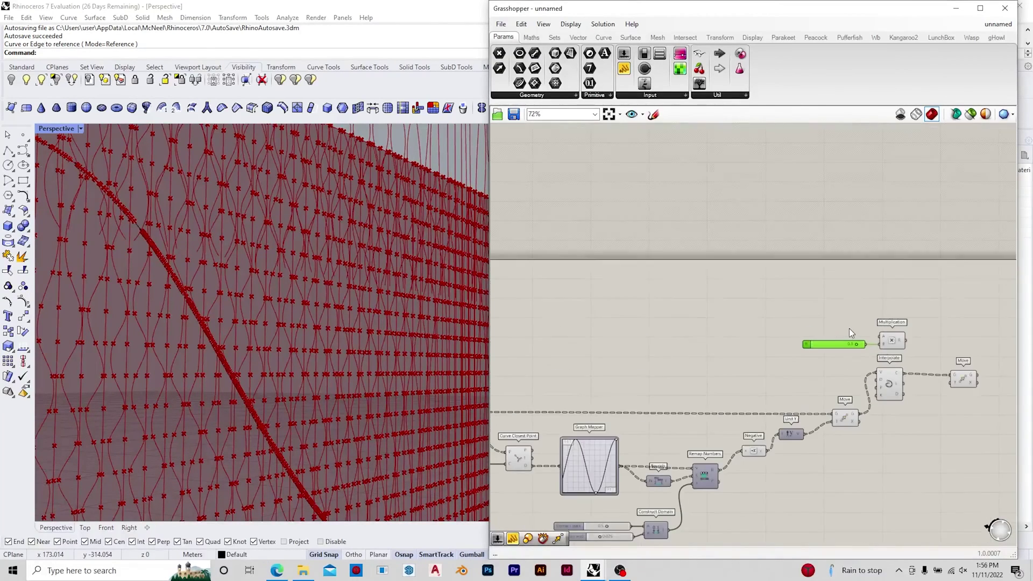
Step: Add a Unit Y vector feeding Multiplication's A input and connect an upstream output to its factor input
scroll(849, 328, "up", 2)
double_click(836, 331)
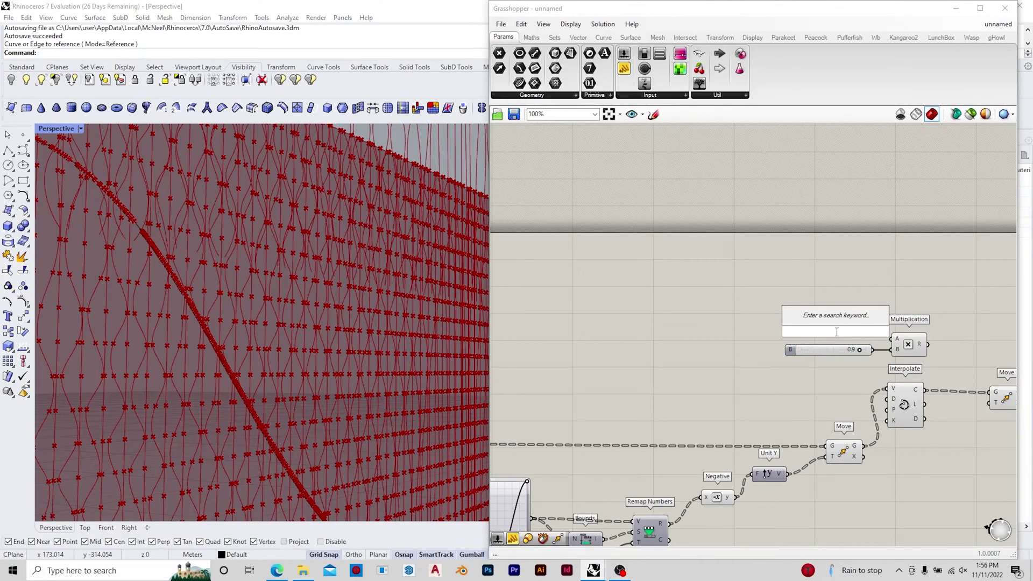
type("unit y")
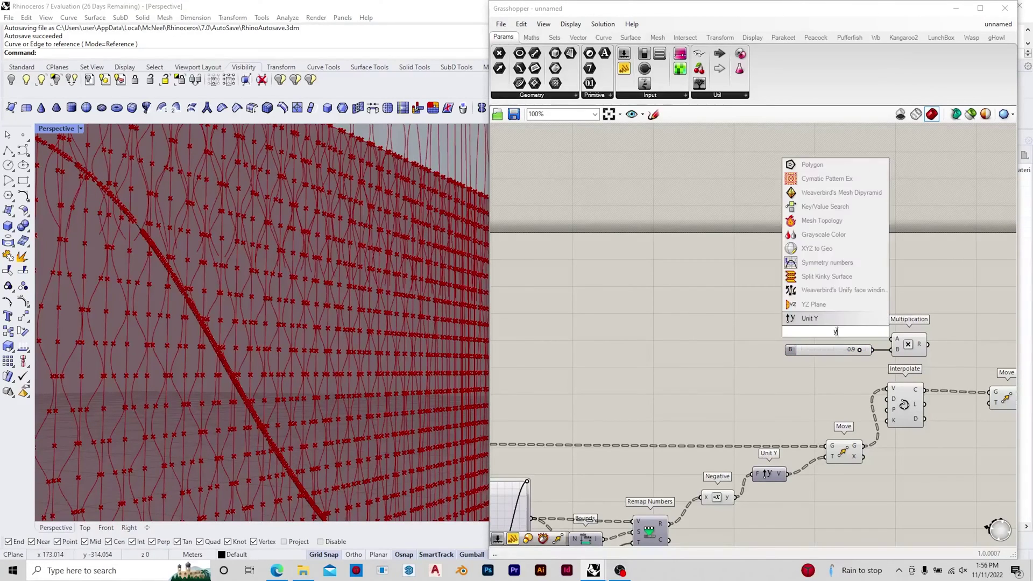
key("Return")
left_click_drag(867, 335, 886, 338)
scroll(884, 351, "down", 3)
scroll(757, 347, "up", 5)
left_click_drag(760, 353, 927, 338)
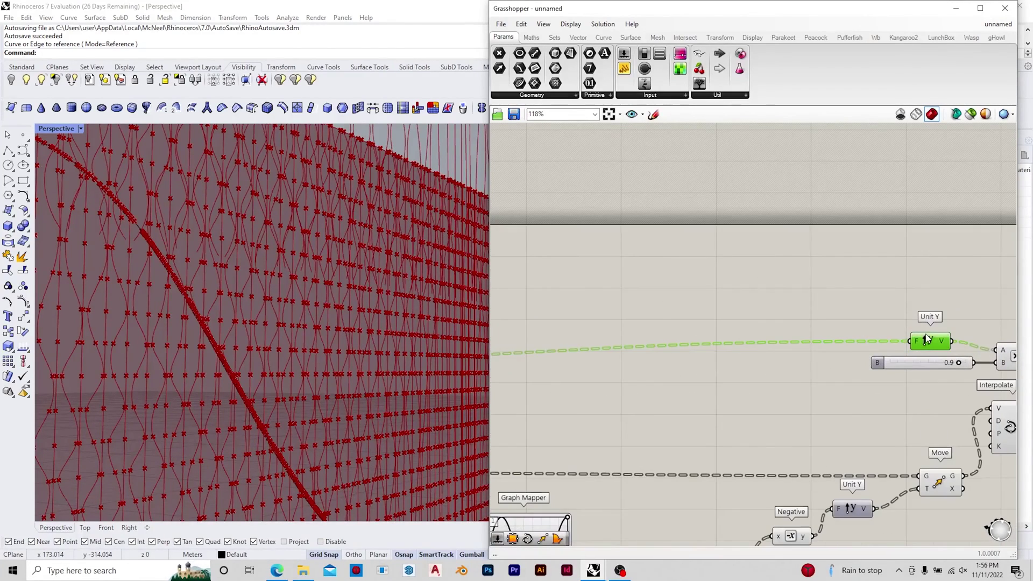
scroll(927, 338, "down", 2)
scroll(861, 355, "up", 4)
left_click(916, 366)
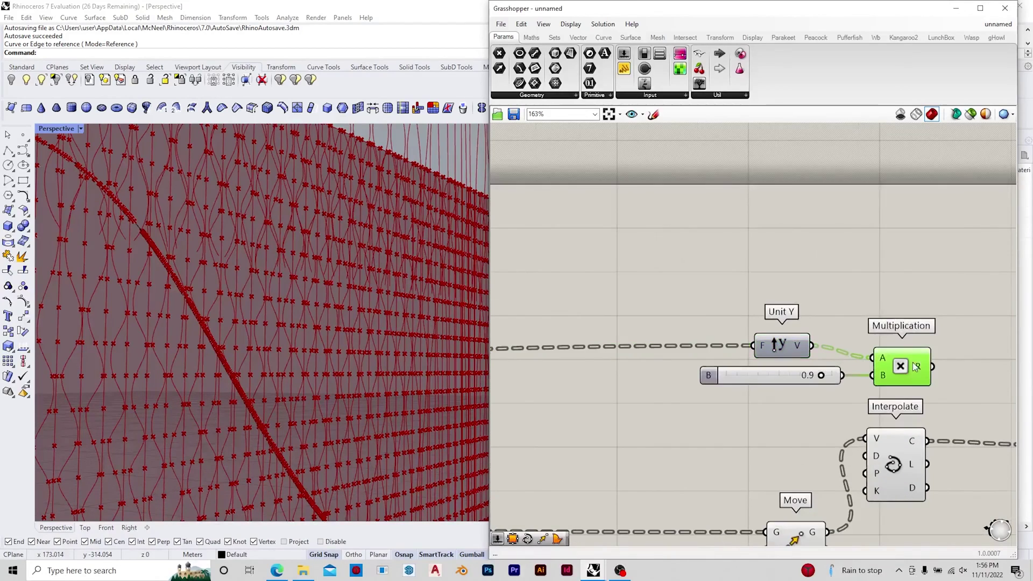
Step: Replace the Unit Y feeding Multiplication with a Unit X vector connected to the A input
left_click(801, 349)
key("Delete")
double_click(775, 345)
type("x")
left_click(781, 311)
scroll(616, 355, "down", 6)
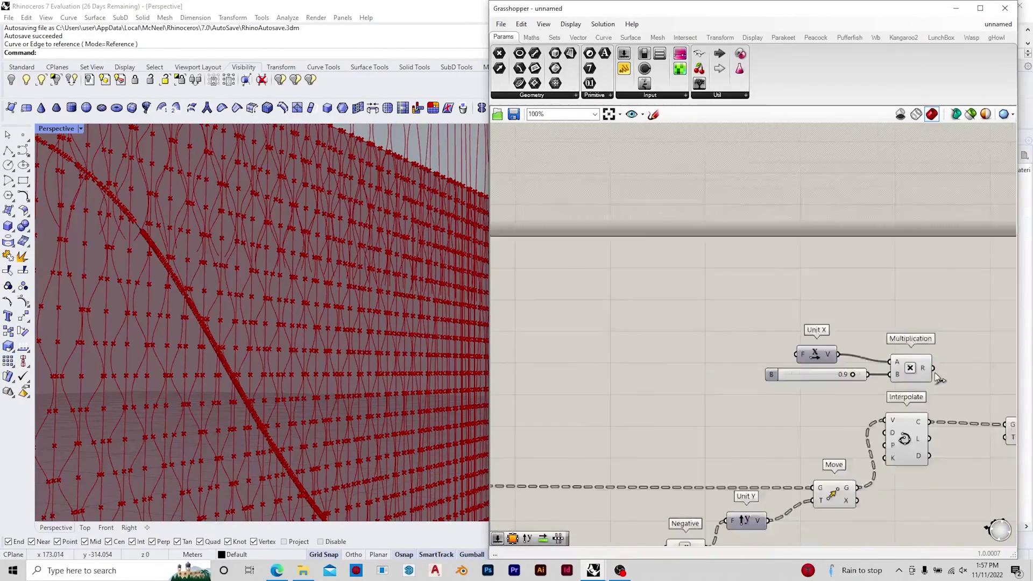
Step: Connect the upstream output to Unit X's factor input
scroll(632, 372, "up", 4)
scroll(638, 377, "down", 5)
left_click_drag(643, 376, 843, 378)
scroll(859, 366, "up", 5)
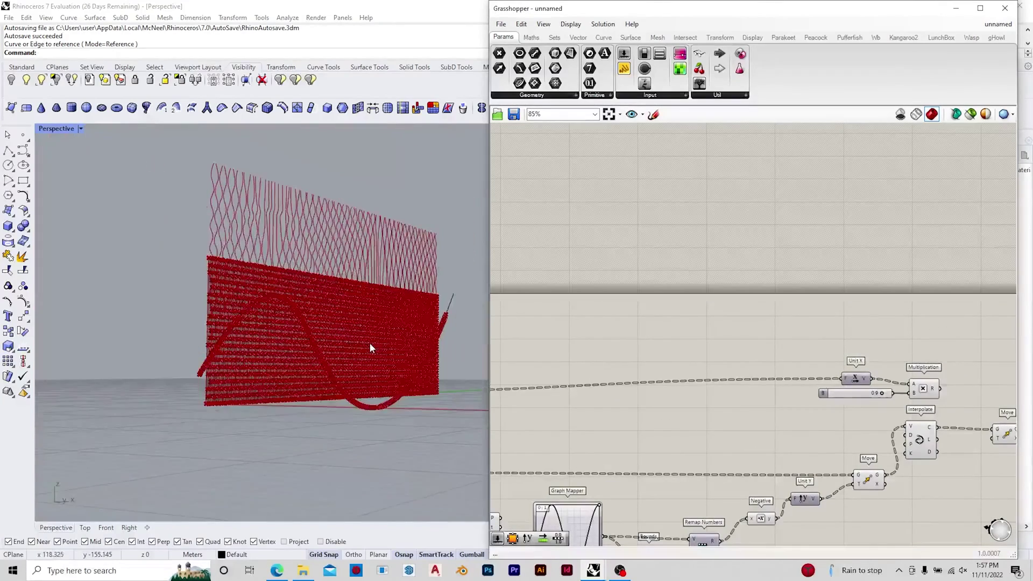
scroll(858, 379, "up", 4)
left_click(866, 382)
right_click_drag(841, 381, 828, 386)
scroll(857, 362, "down", 4)
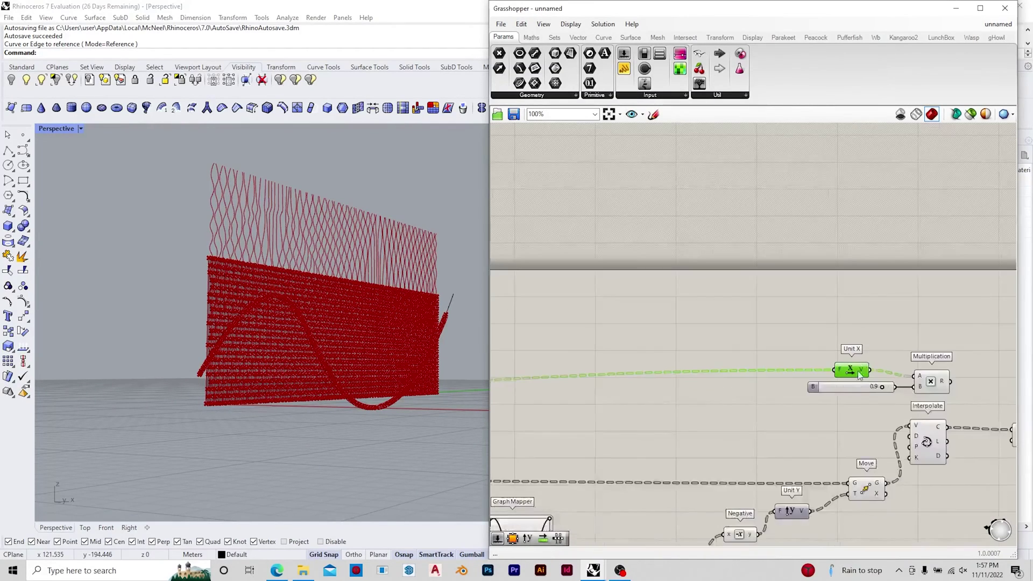
scroll(882, 392, "up", 2)
key("Delete")
double_click(837, 350)
type("y")
left_click(734, 392)
right_click_drag(966, 379, 770, 349)
scroll(771, 350, "down", 1)
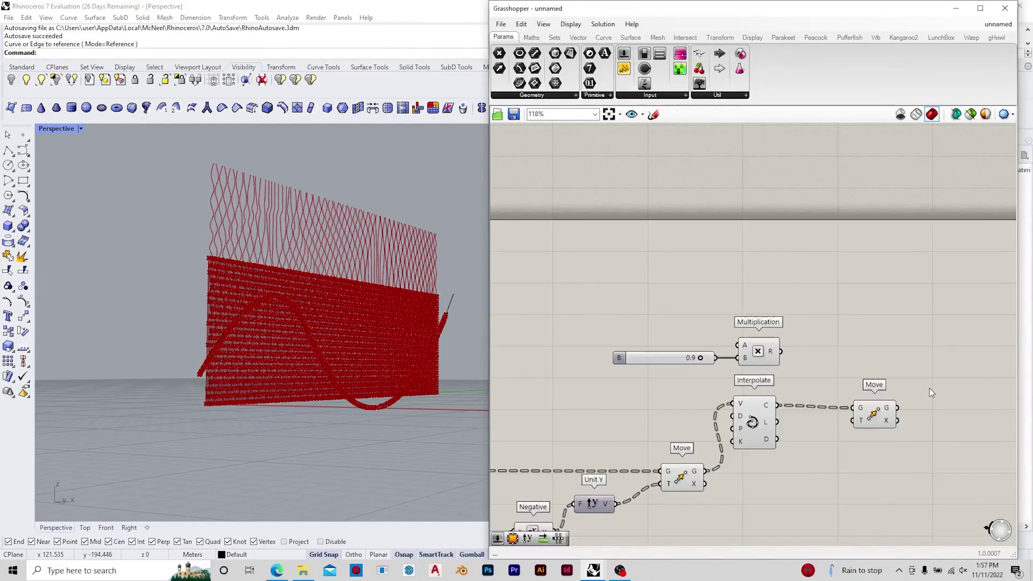
key("ctrl+z")
Step: Connect Multiplication's R output to the second Move's T input and check the moved curves on the surface
scroll(770, 361, "up", 2)
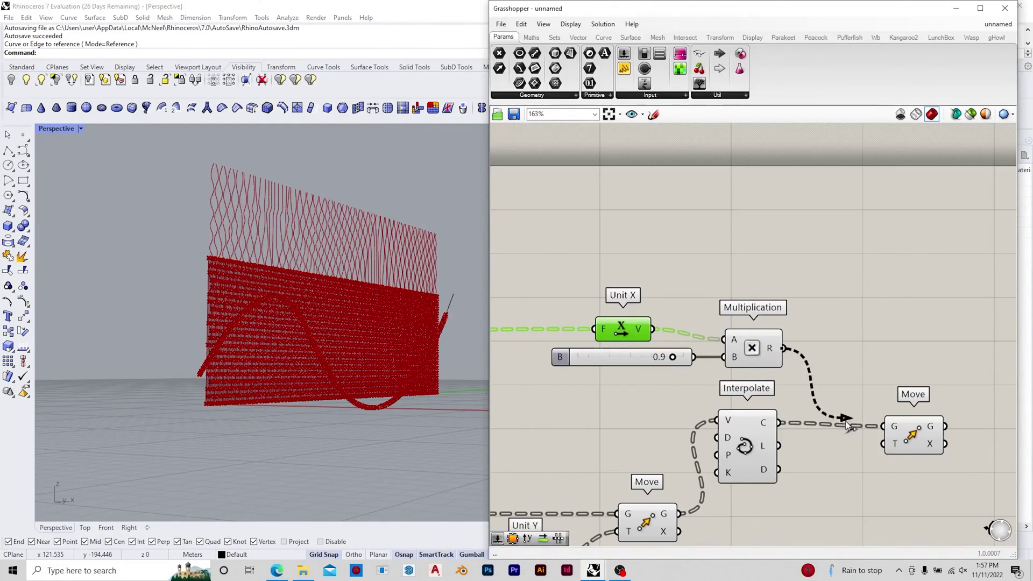
left_click_drag(784, 349, 875, 443)
scroll(253, 303, "up", 6)
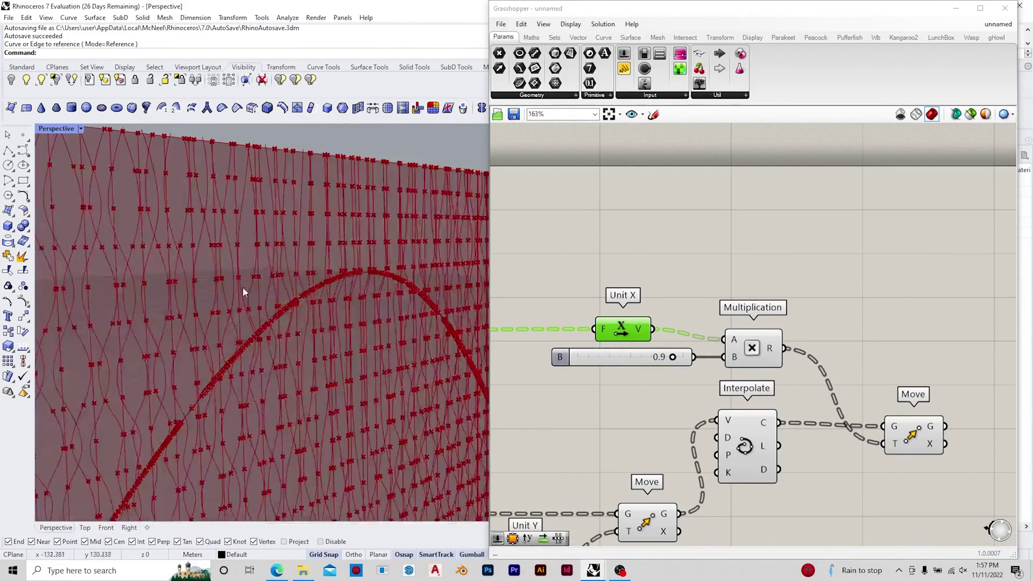
left_click(770, 347)
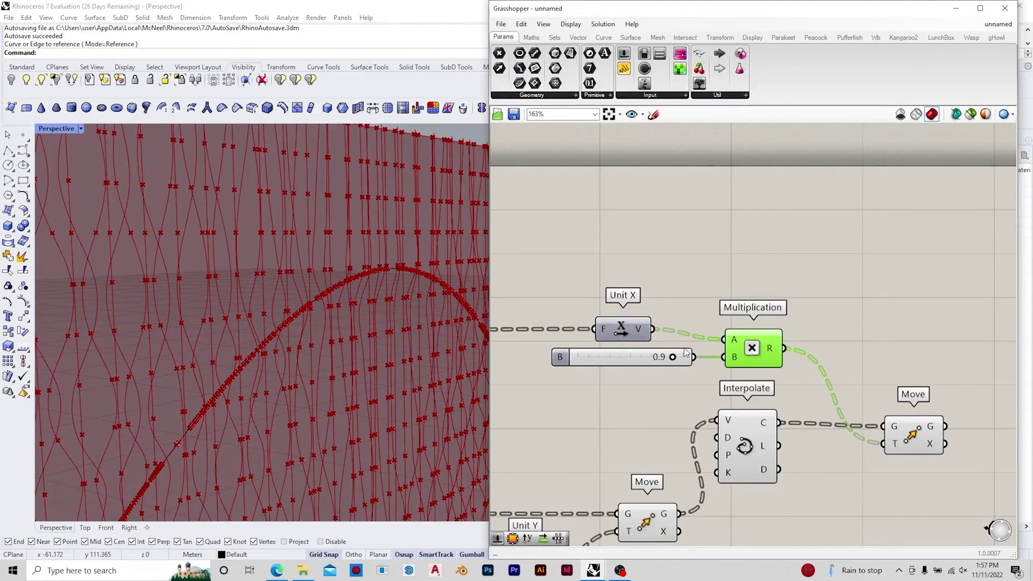
Step: Add a Merge component, connecting Interpolate's C output to D1 and the second Move's G output to D2
scroll(921, 373, "down", 1)
double_click(922, 372)
type("mer")
key("Return")
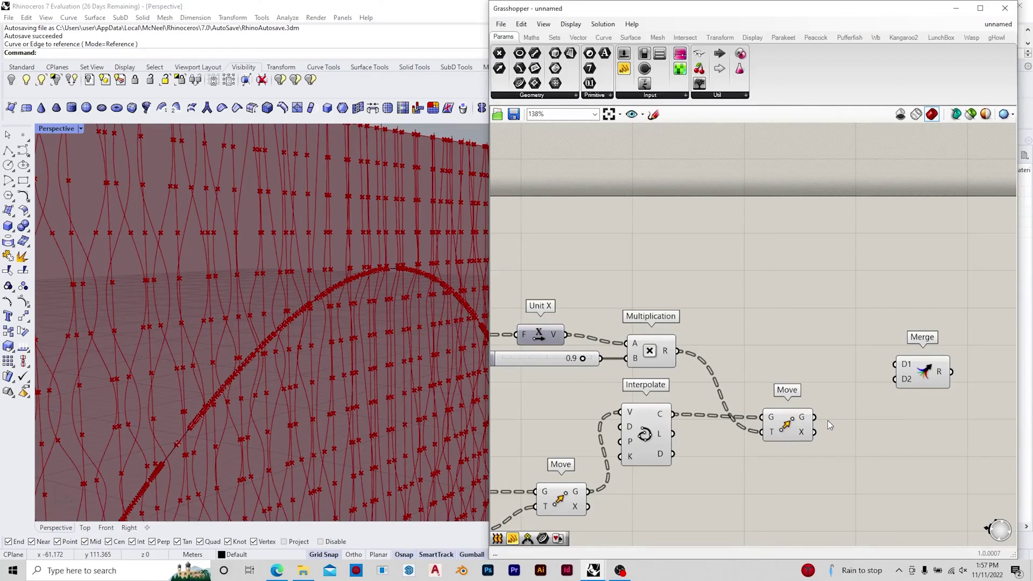
left_click_drag(818, 420, 893, 379)
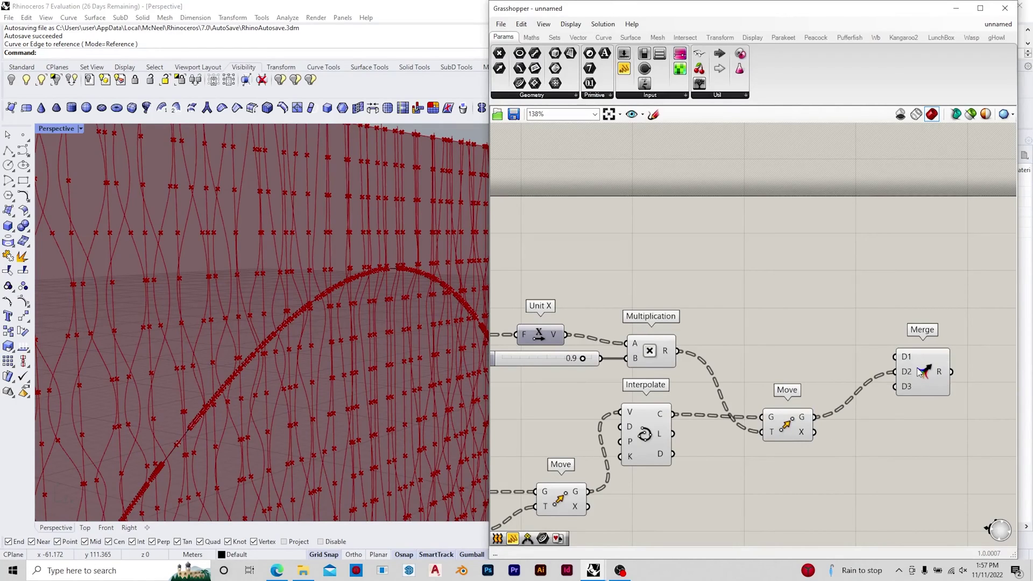
left_click_drag(674, 414, 937, 373)
Step: Add a Panel above Merge and connect the merged R output to it
scroll(721, 339, "down", 3)
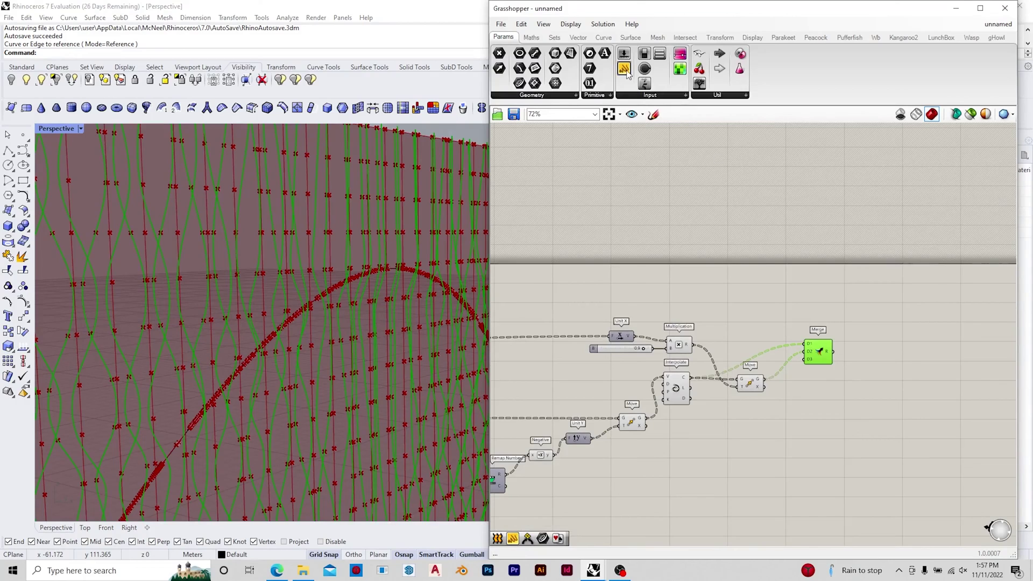
left_click_drag(625, 68, 859, 314)
scroll(862, 342, "up", 2)
left_click_drag(816, 357, 873, 295)
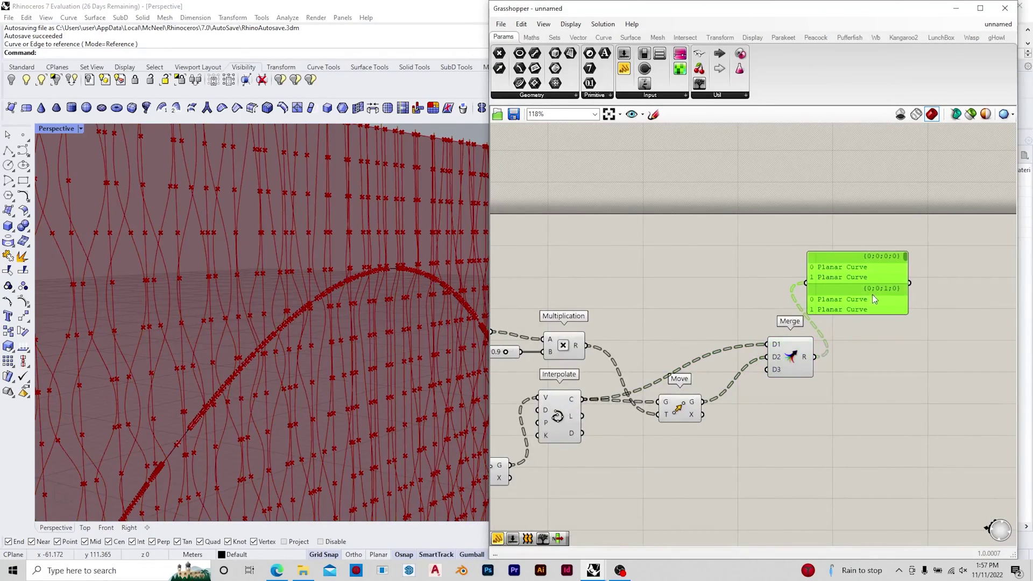
Step: Add a Loft component, connect Merge's R output to its C input, and inspect the lofted strips
double_click(860, 353)
type("loft")
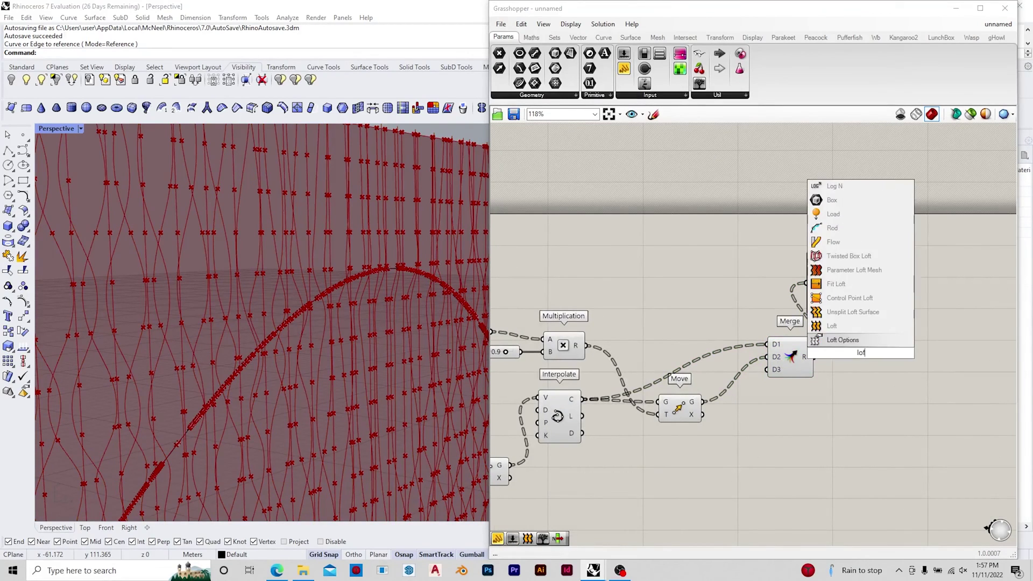
key("Return")
left_click_drag(817, 359, 876, 364)
scroll(357, 357, "down", 8)
right_click_drag(357, 357, 361, 347)
scroll(377, 366, "up", 5)
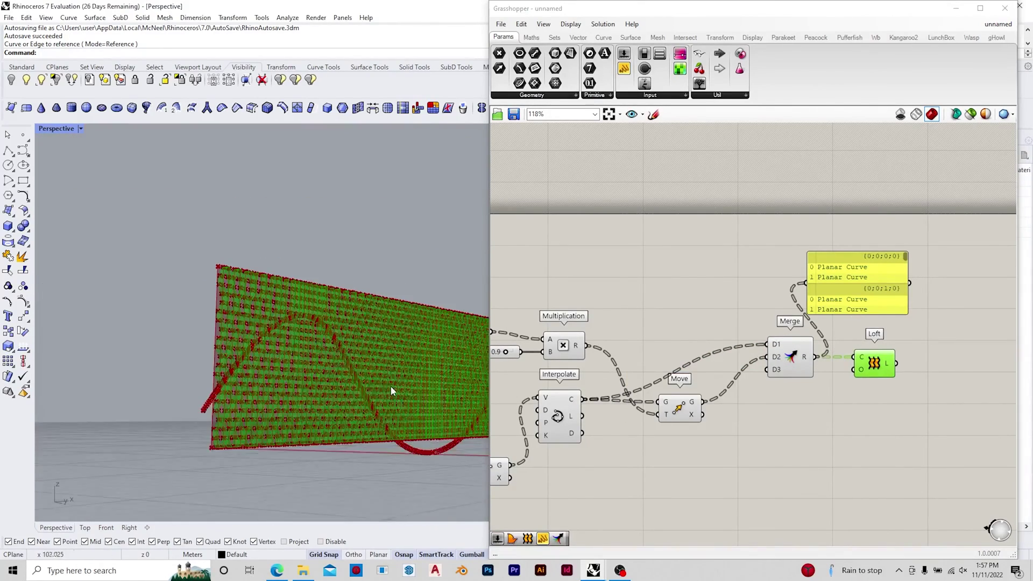
Step: Delete the panel showing the merged curves and shift the Loft component slightly farther from Merge
left_click(863, 297)
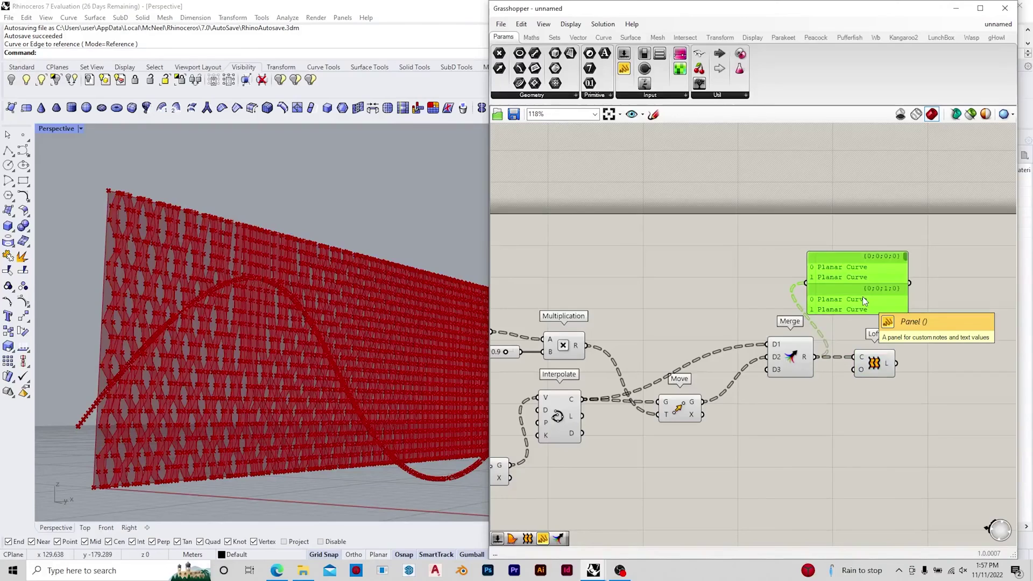
key("Delete")
scroll(334, 344, "down", 3)
left_click_drag(882, 365, 892, 366)
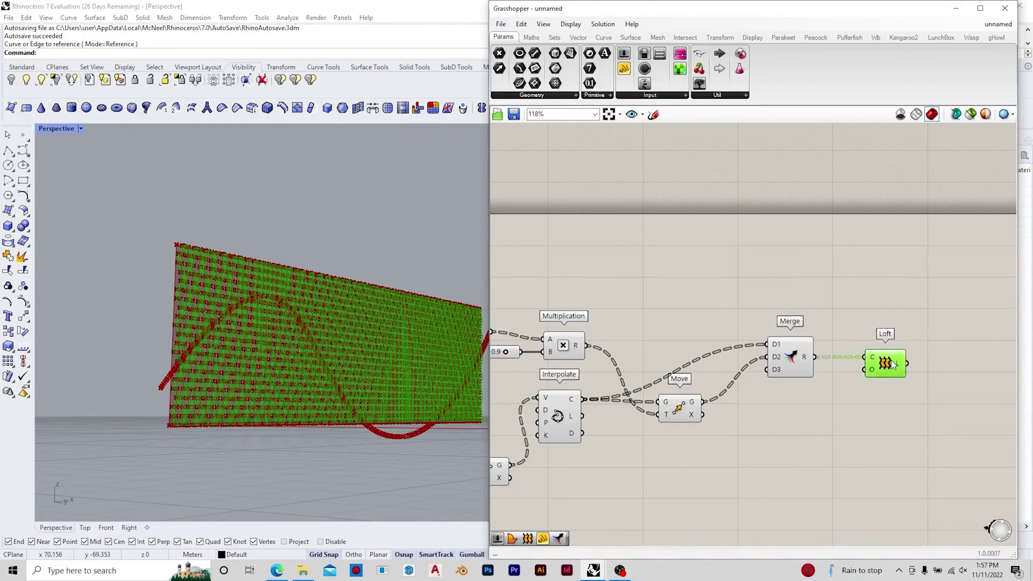
Step: Disable the preview of the components upstream of Merge, through the second Move
scroll(904, 371, "down", 5)
left_click_drag(881, 503, 522, 316)
middle_click(522, 316)
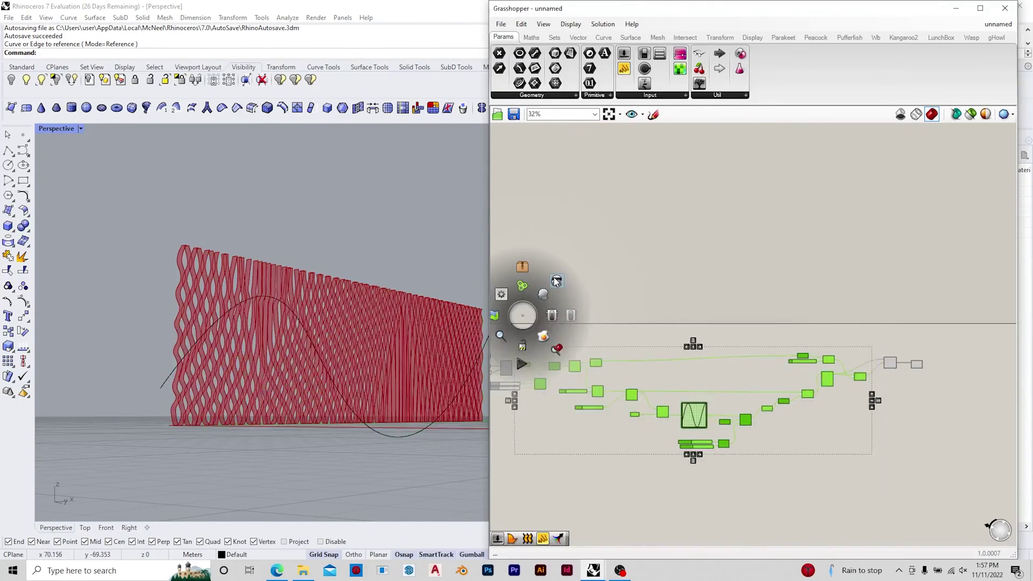
scroll(346, 383, "up", 3)
left_click(938, 407)
scroll(920, 366, "up", 5)
middle_click(911, 362)
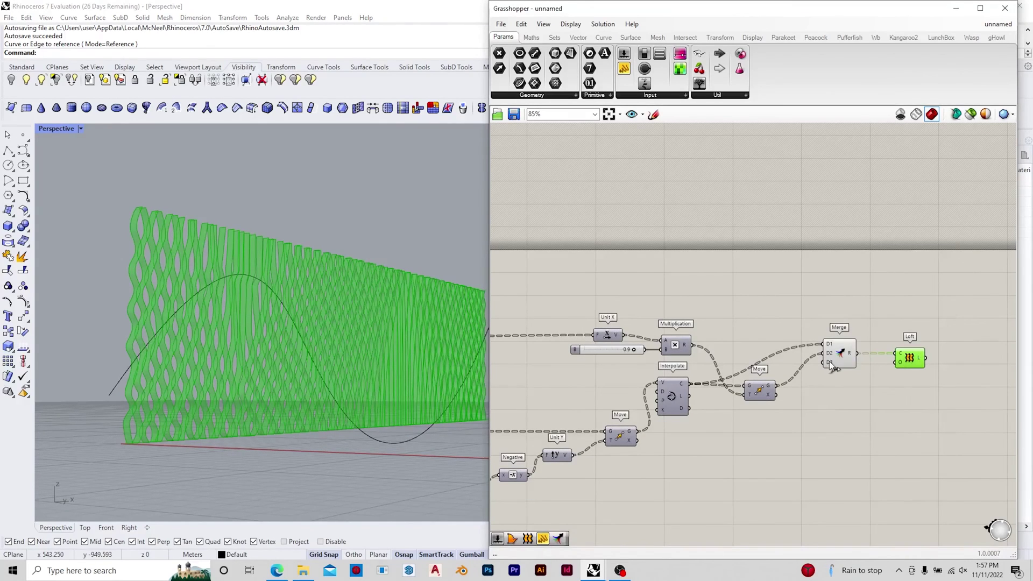
Step: Disable the Merge component's preview, leaving only Loft's geometry displayed
left_click(832, 355)
scroll(832, 354, "up", 1)
middle_click(832, 353)
left_click(866, 317)
left_click(869, 375)
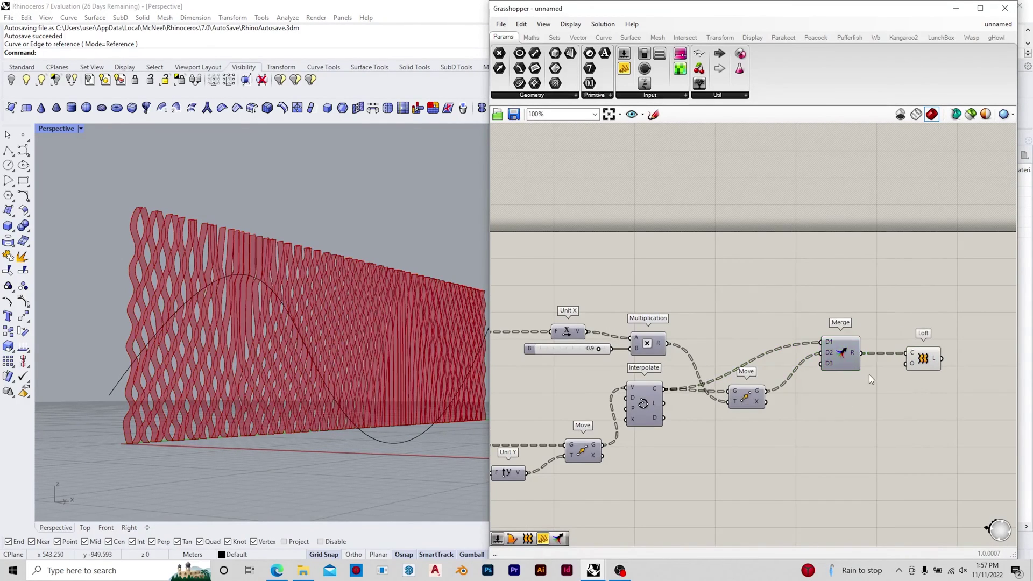
Step: Set the Count slider feeding Divide Curve to 5
scroll(869, 374, "down", 6)
scroll(608, 389, "up", 7)
scroll(728, 370, "down", 2)
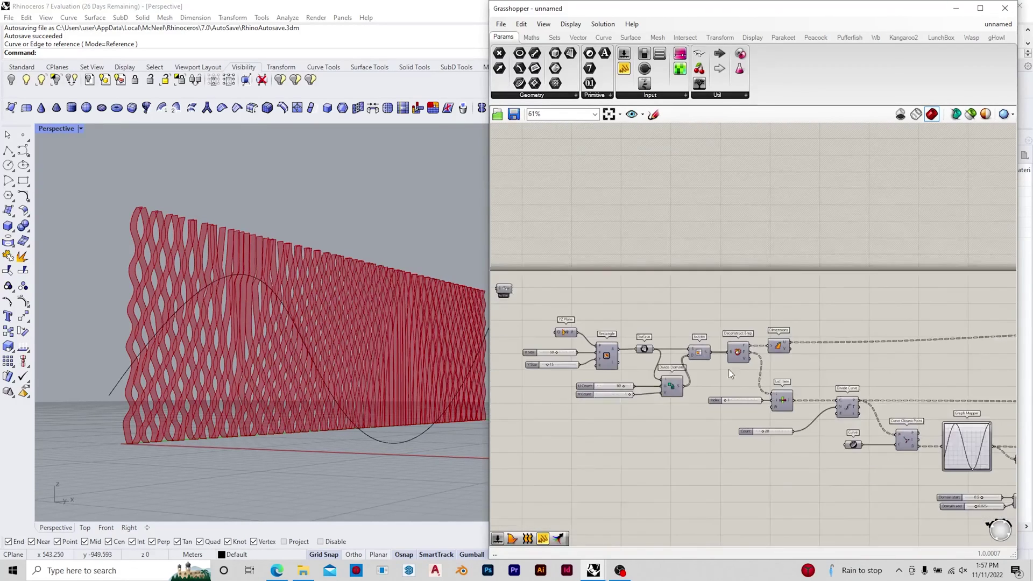
scroll(767, 391, "up", 3)
scroll(752, 483, "up", 3)
double_click(761, 484)
type("5")
key("Return")
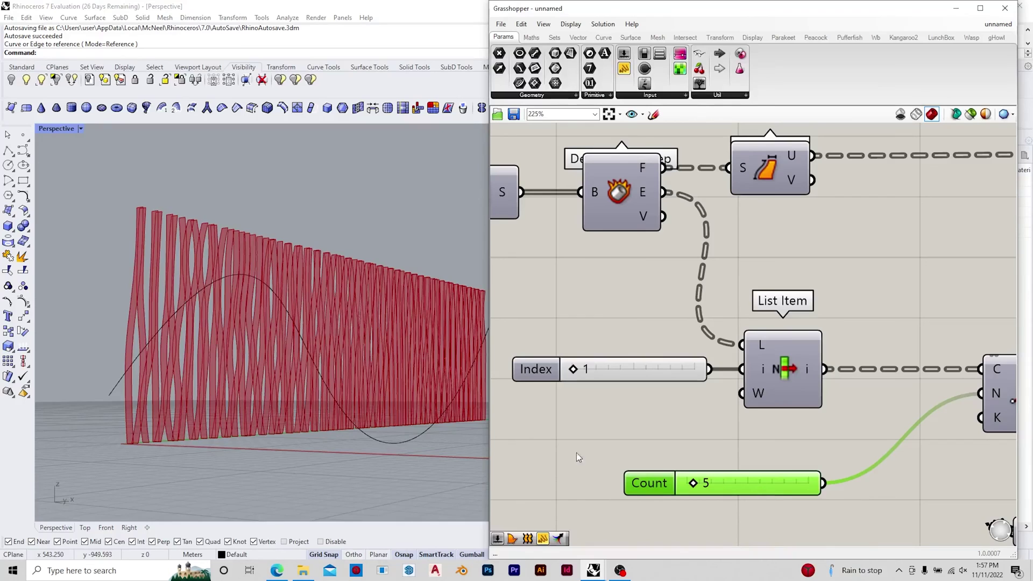
Step: Reshape the reference curve in Rhino by raising its middle control point and its lower control point
scroll(237, 362, "up", 3)
left_click(370, 457)
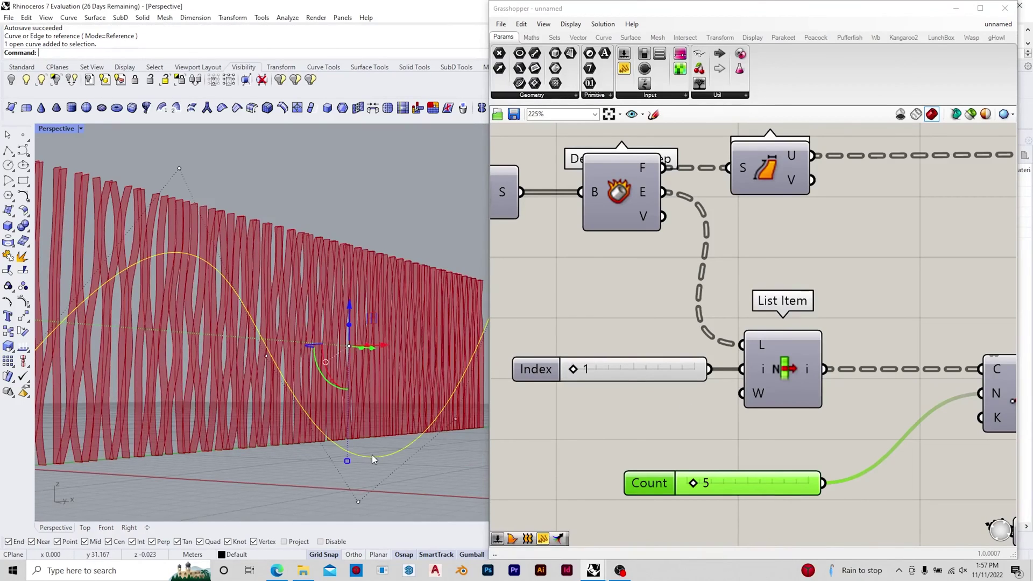
left_click_drag(266, 356, 268, 253)
scroll(327, 396, "down", 2)
left_click(307, 440)
left_click_drag(309, 406, 310, 356)
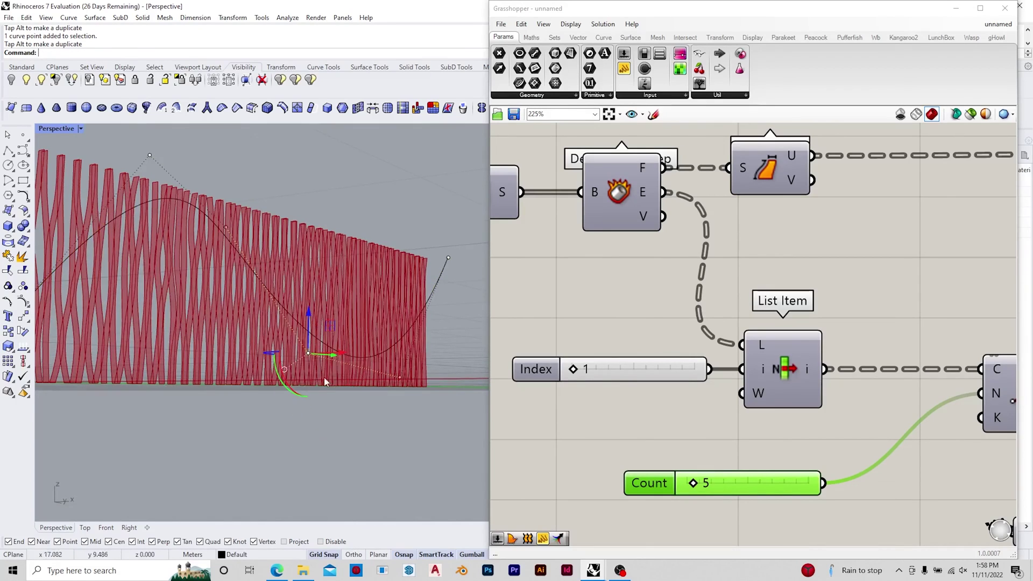
Step: Adjust the Graph Mapper's sine curve by shifting its lower grip slightly toward the graph's centre
scroll(311, 355, "down", 3)
scroll(699, 355, "down", 5)
right_click_drag(968, 439, 718, 420)
scroll(780, 421, "up", 5)
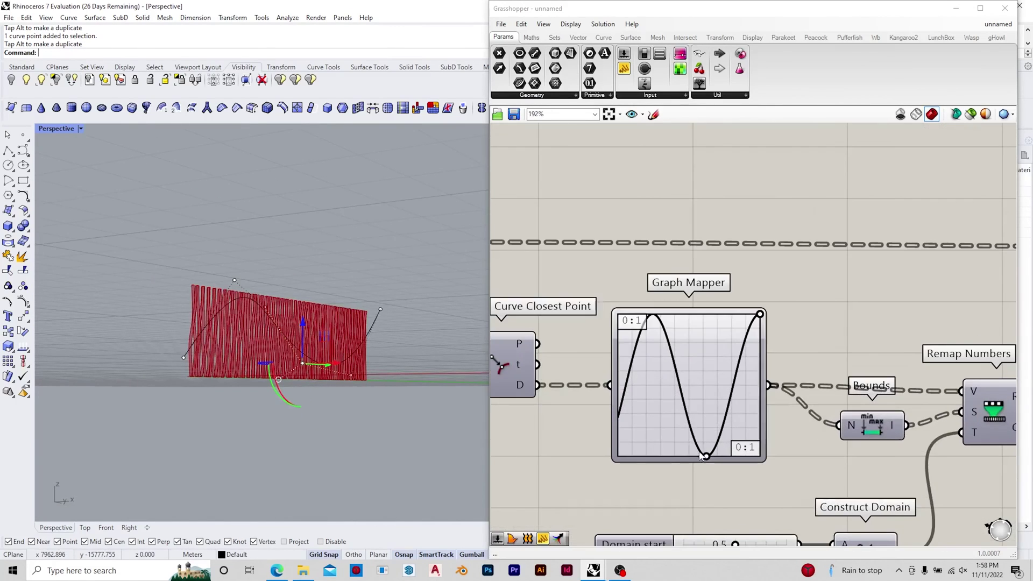
scroll(307, 354, "up", 6)
left_click_drag(705, 456, 694, 457)
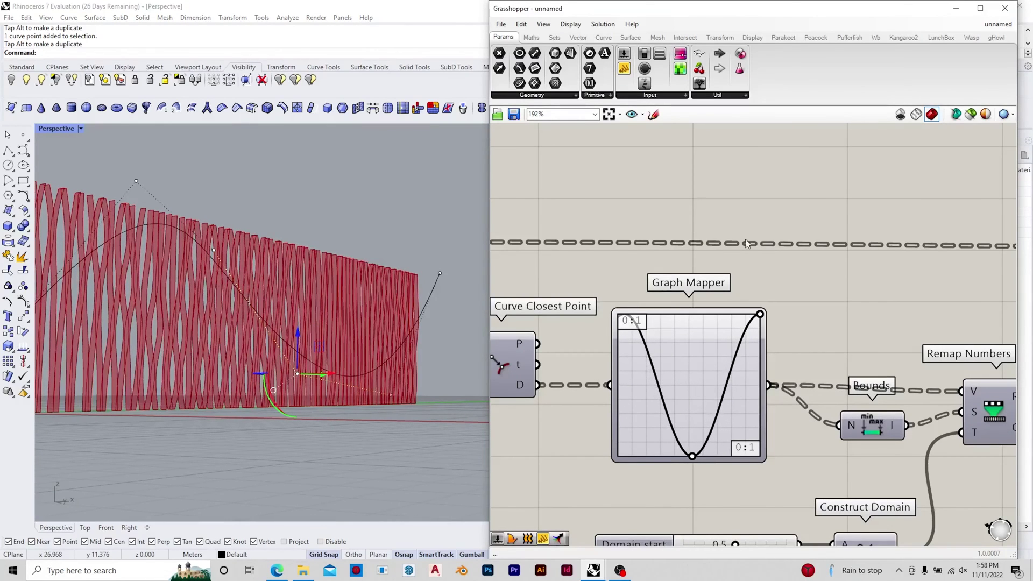
Step: Bake the Loft component's strips into Rhino with the default attributes
scroll(574, 302, "down", 5)
scroll(877, 316, "up", 3)
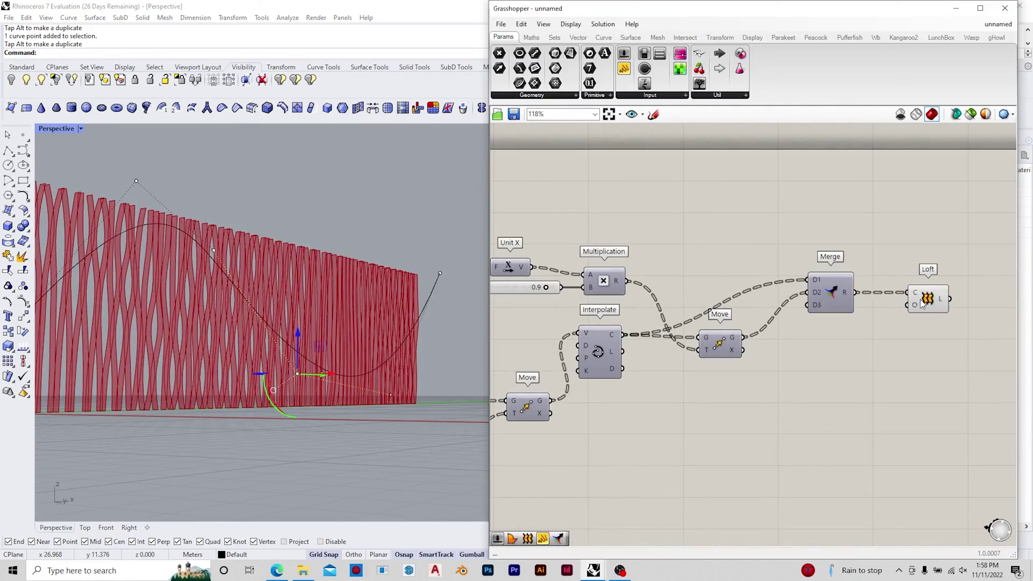
right_click(926, 297)
left_click(939, 344)
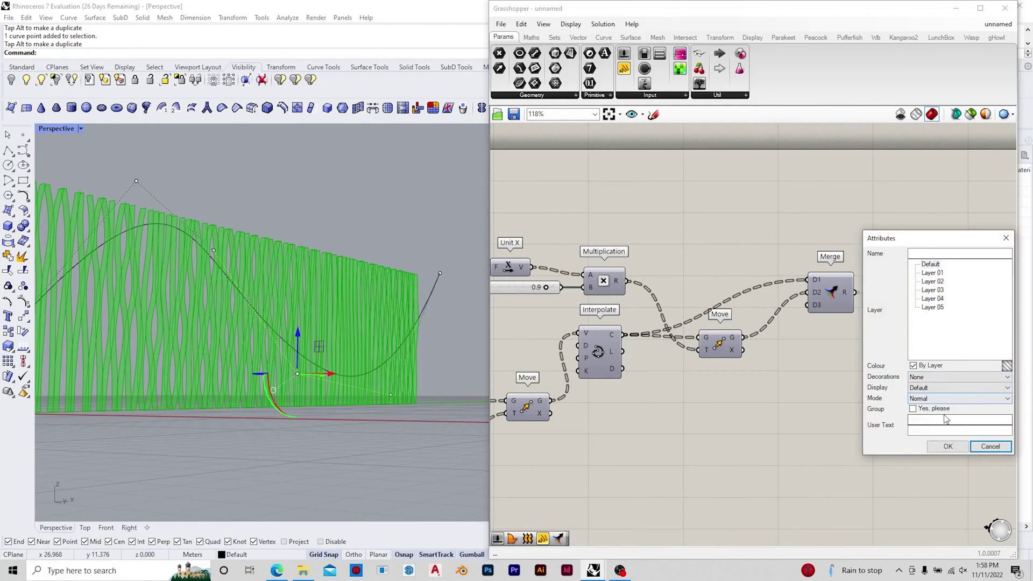
left_click(948, 447)
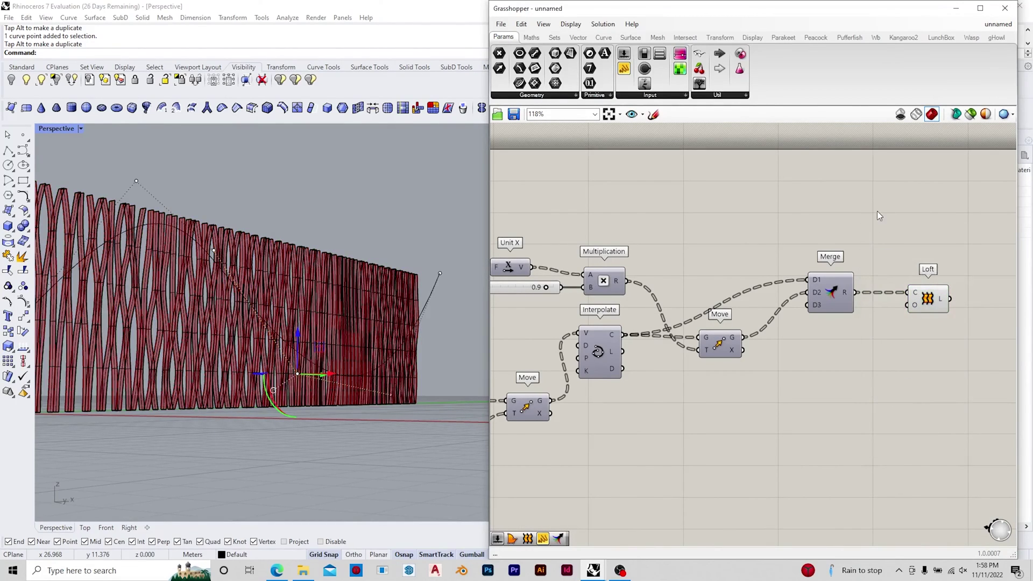
Step: Set the Perspective viewport to Rendered display and Grasshopper's preview to wireframe
left_click(80, 128)
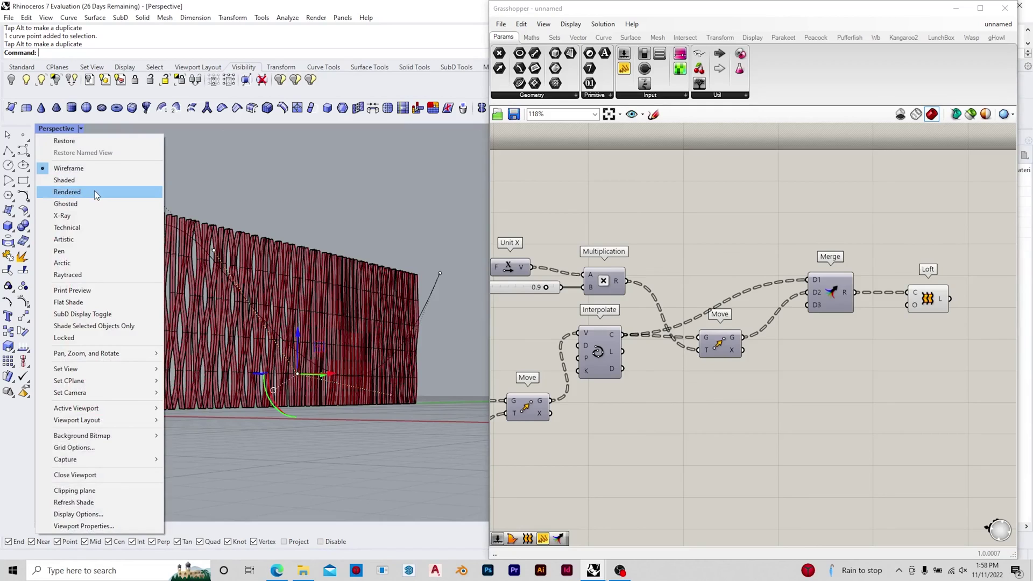
left_click(94, 193)
left_click(917, 114)
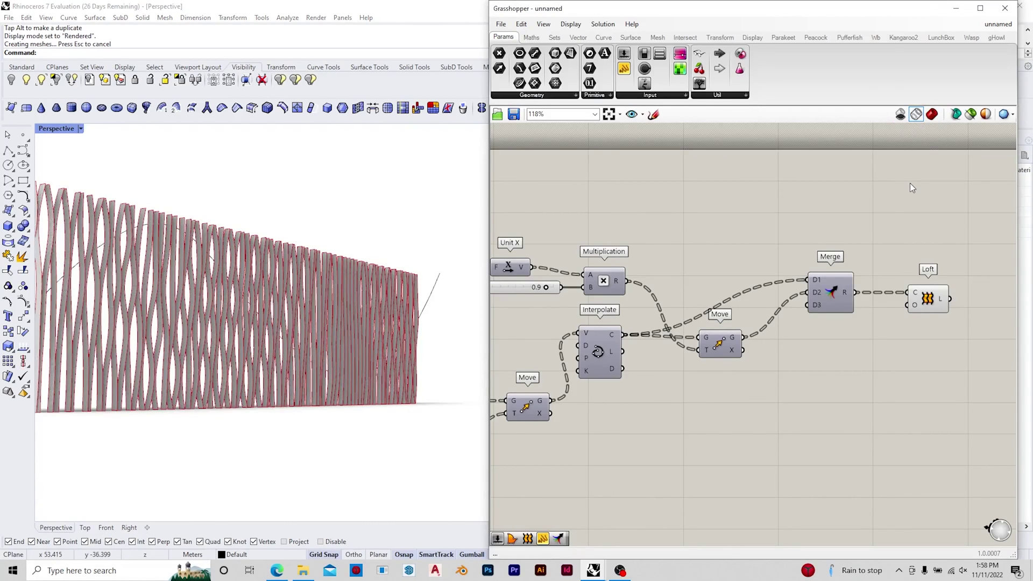
Step: Minimize the Grasshopper window and examine the baked strips in the rendered Perspective view from several angles
left_click(956, 8)
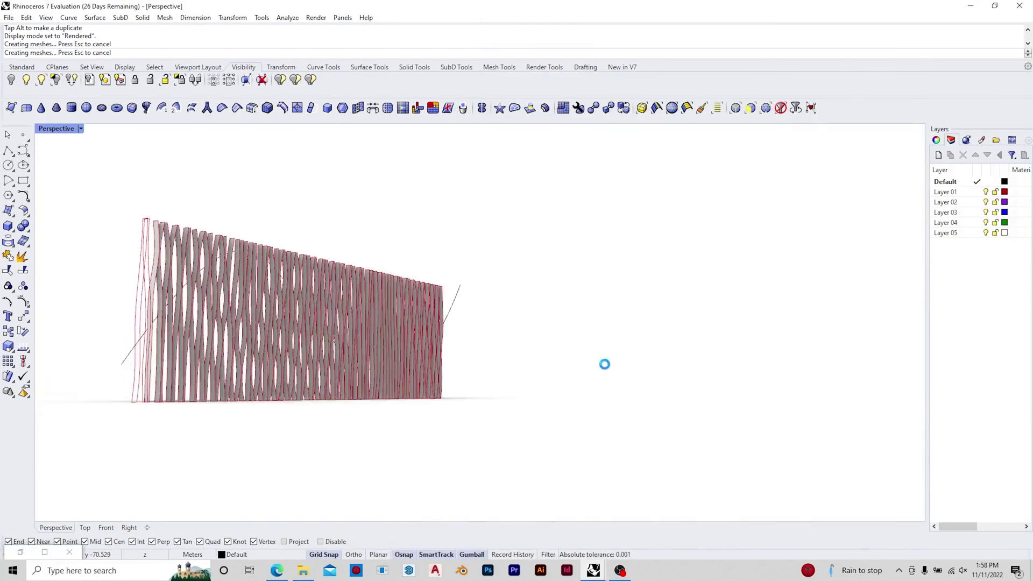
scroll(418, 352, "up", 5)
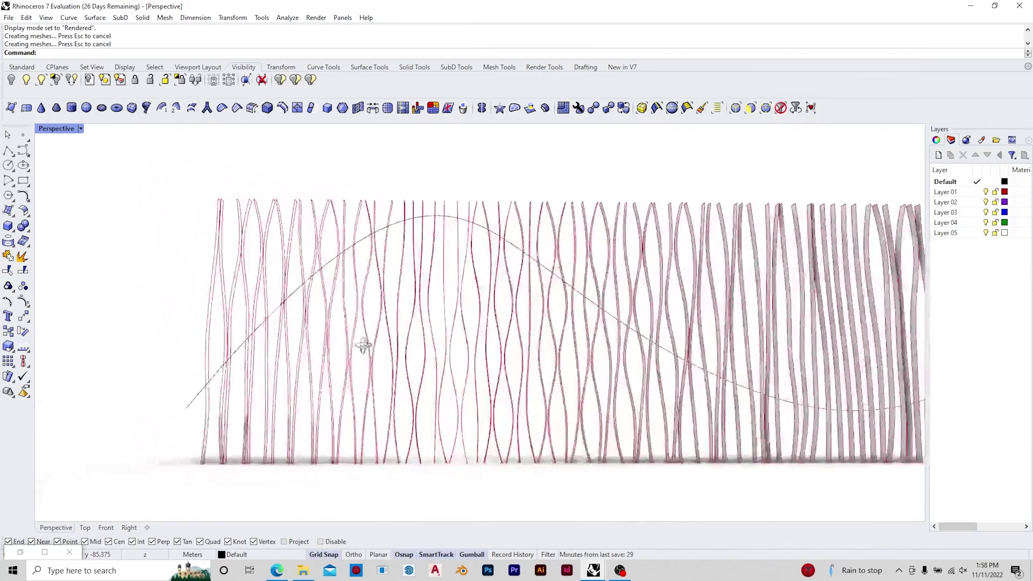
right_click_drag(419, 351, 185, 361)
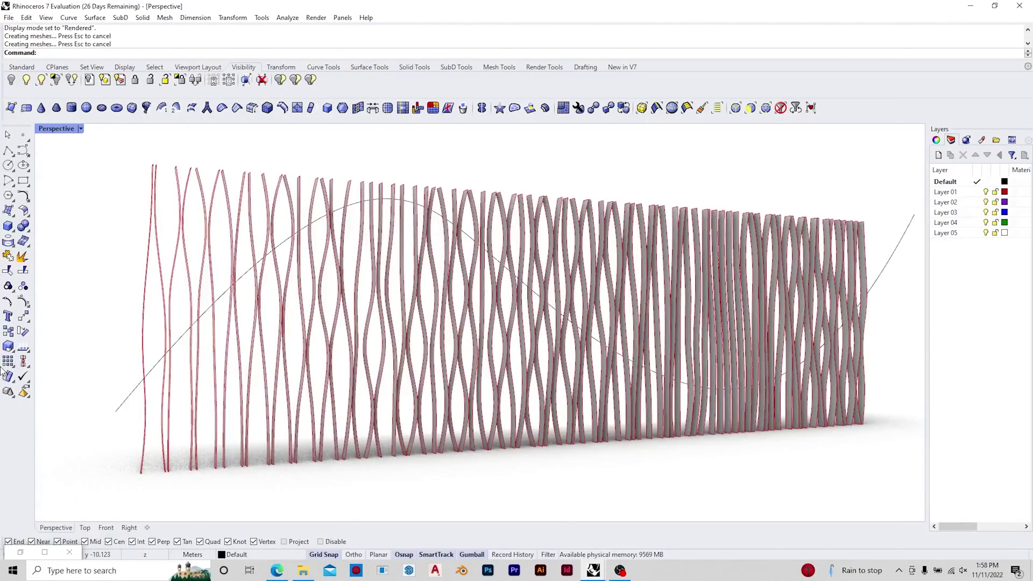